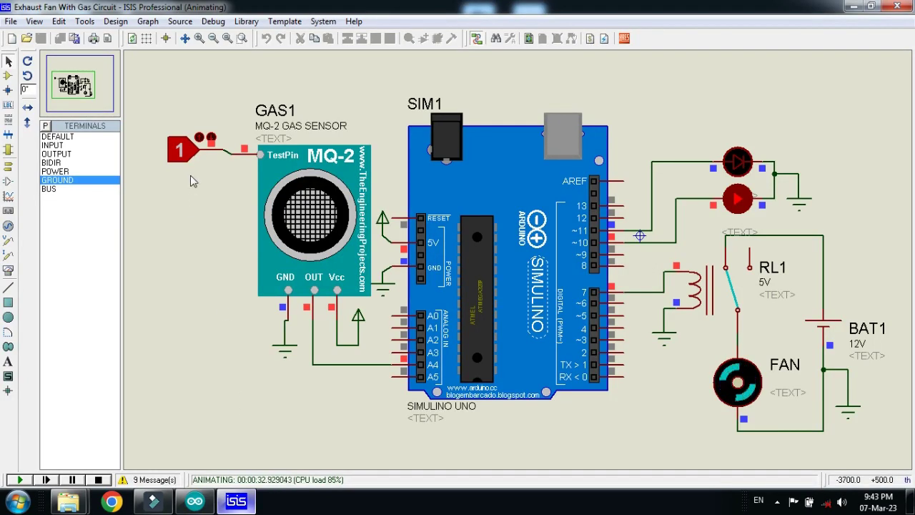
Step: Switch the GAS1 logic-state probe from 1 to 0 and back to 1 during simulation
left_click(189, 160)
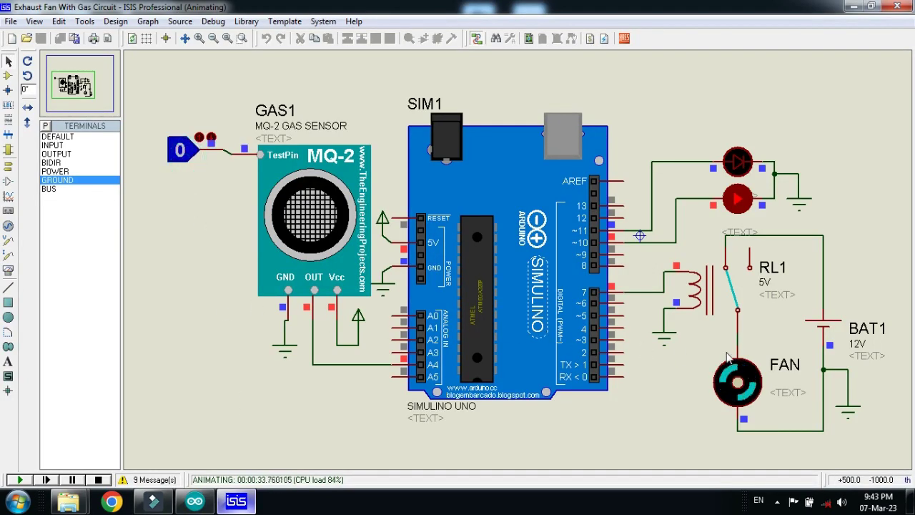
left_click(178, 155)
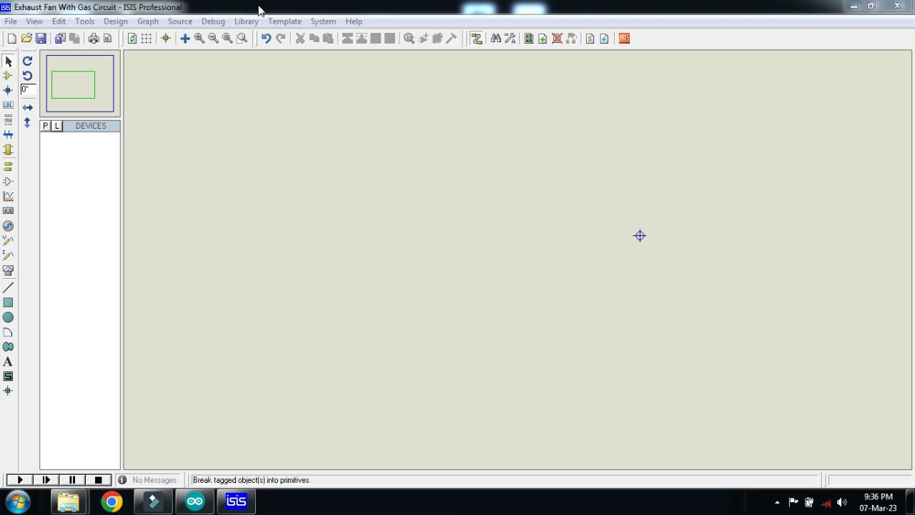
Step: In Component Mode, search 'ardui' in Pick Devices and add the SIMULINO UNO board
left_click(10, 76)
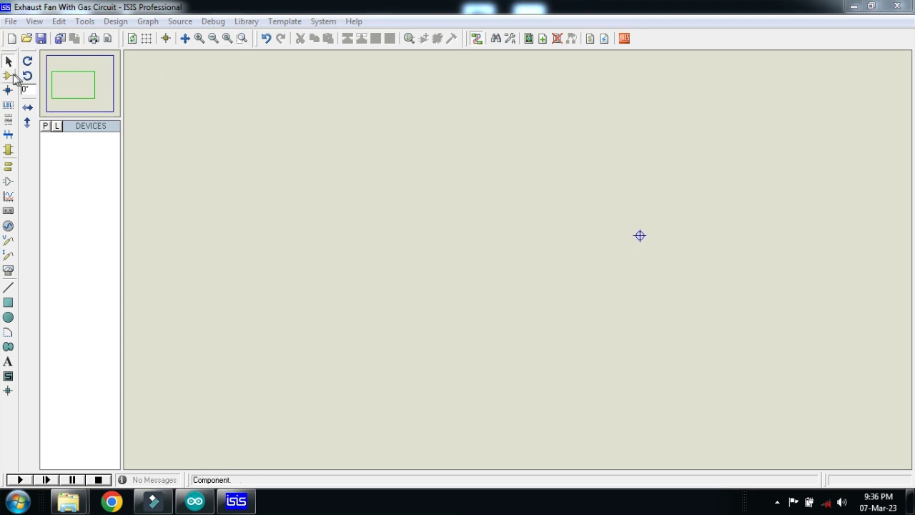
left_click(44, 126)
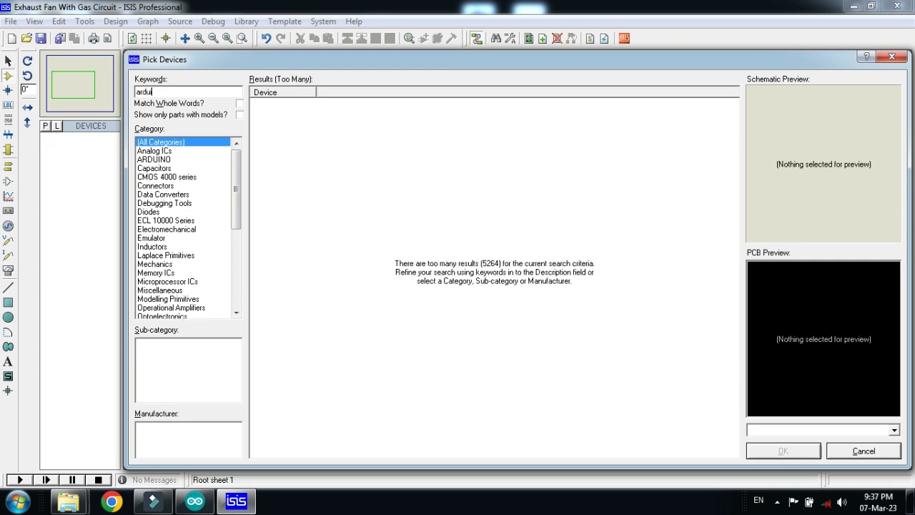
type("ardui")
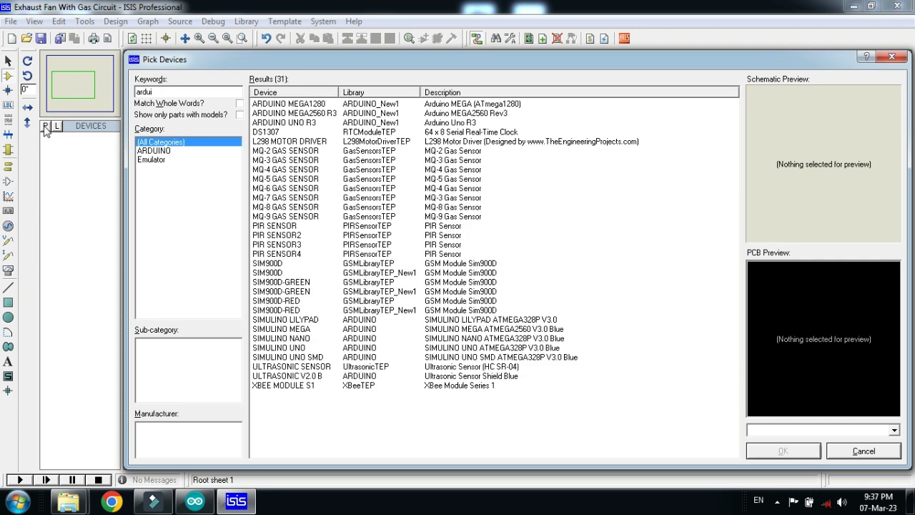
left_click(286, 348)
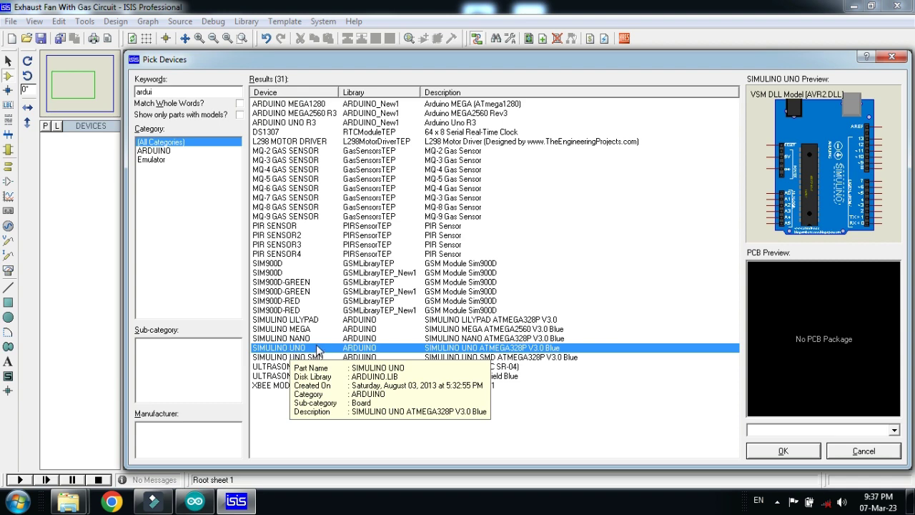
double_click(316, 349)
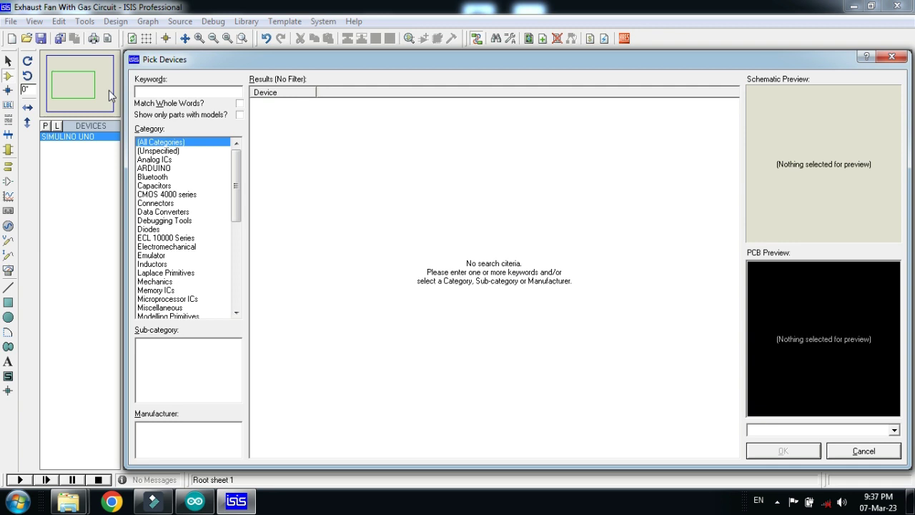
Step: Add the animated RELAY and the simple DC MOTOR to the device list
type("rlay")
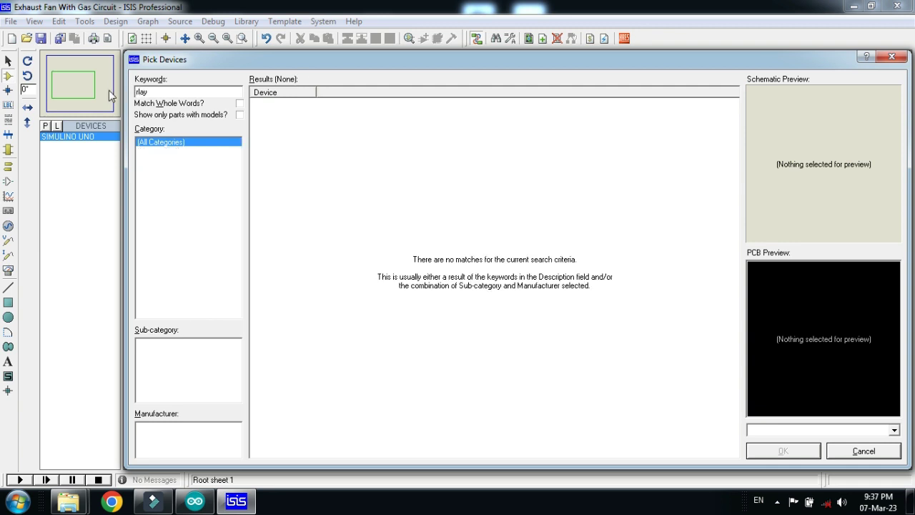
type("e")
type("re")
scroll(280, 329, "down", 6)
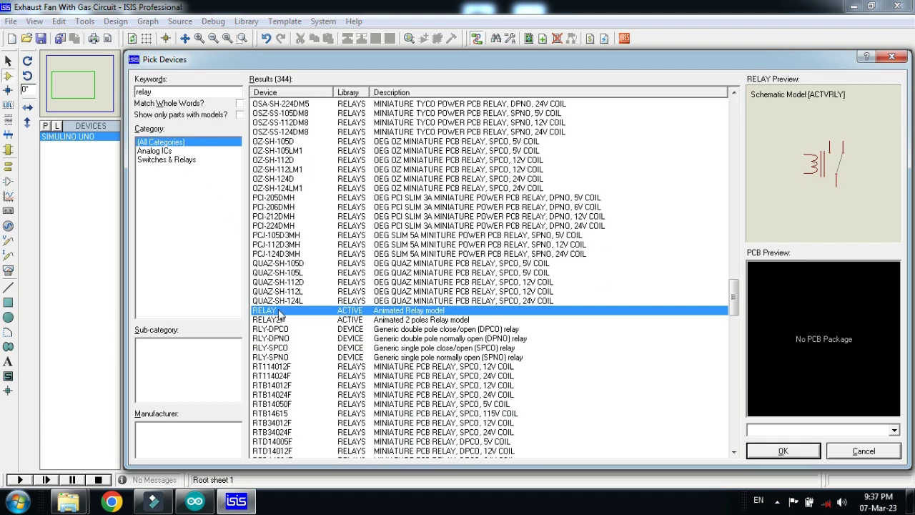
double_click(280, 314)
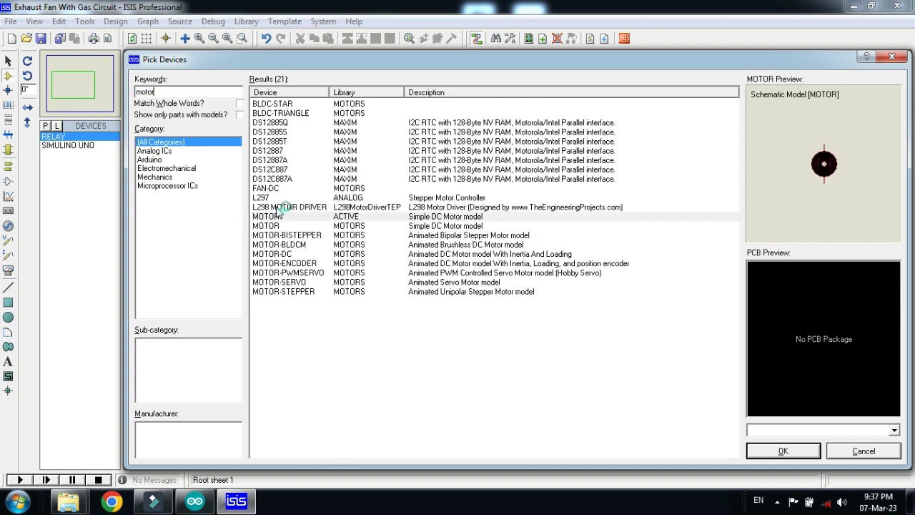
left_click(274, 218)
double_click(274, 217)
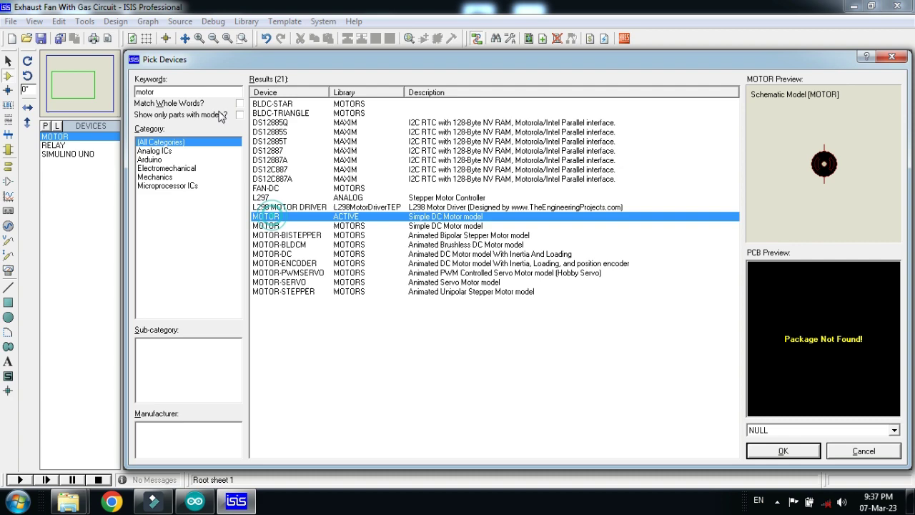
Step: Search 'led' and add both LED-GREEN and LED-RED to the parts
type("led")
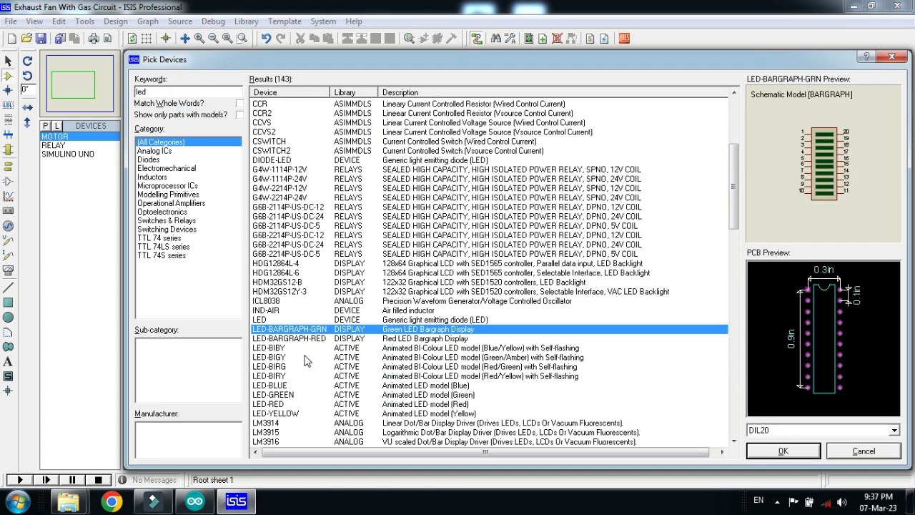
left_click(286, 395)
double_click(286, 395)
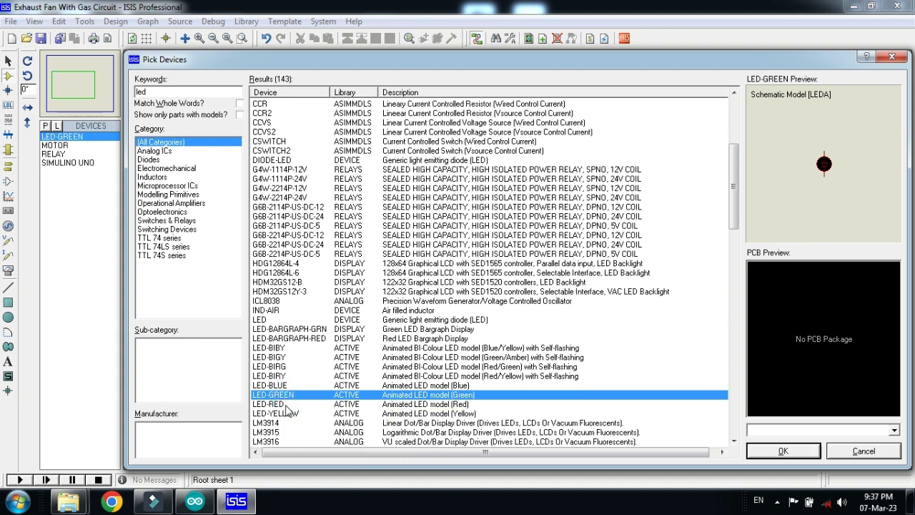
left_click(286, 405)
double_click(287, 405)
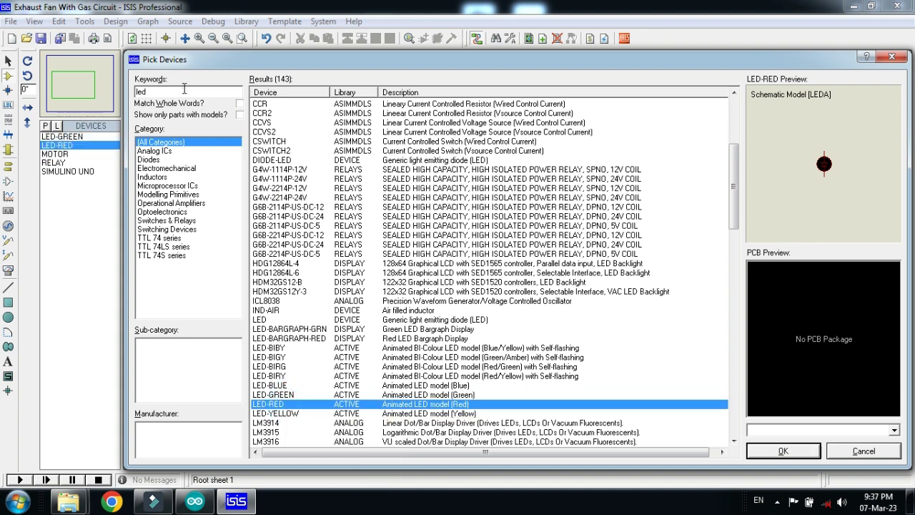
Step: Search 'cell' and add the CELL single-cell battery to the parts
left_click_drag(185, 91, 138, 92)
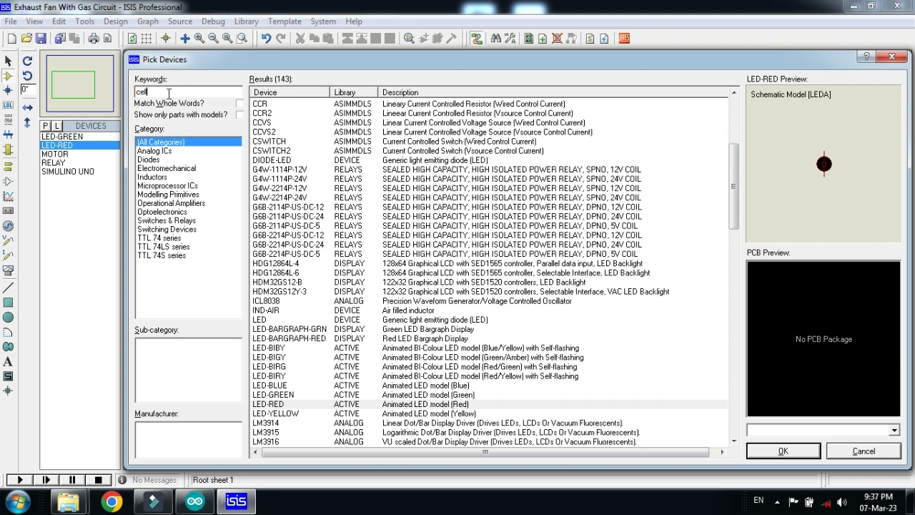
type("cell")
left_click(284, 406)
scroll(280, 372, "down", 3)
left_click(272, 320)
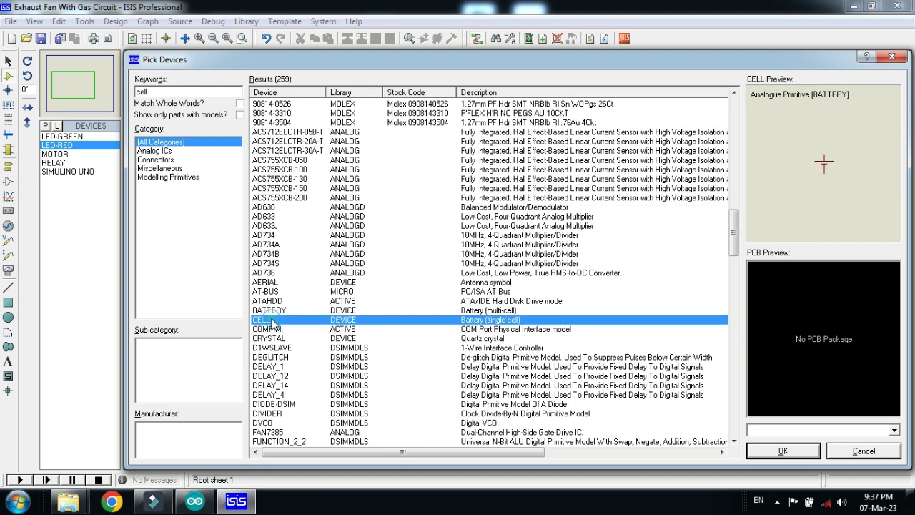
double_click(271, 320)
left_click(163, 92)
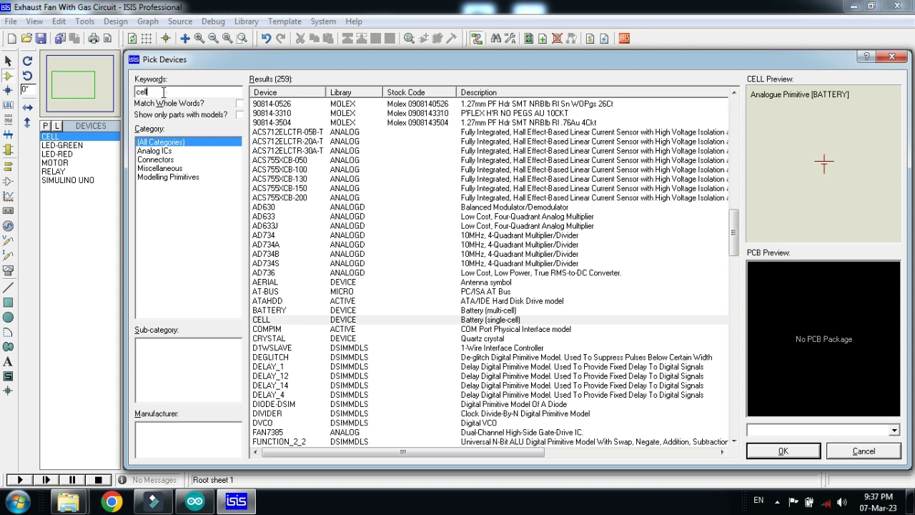
left_click_drag(163, 93, 133, 92)
Step: Search the keywords 'gas s' to list the eight MQ gas sensor parts
type("gas sens")
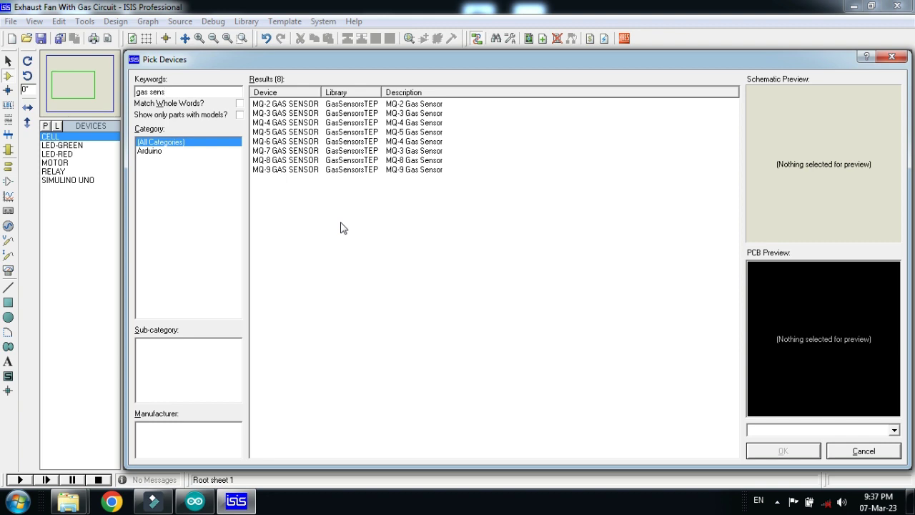
mouse_move(68, 500)
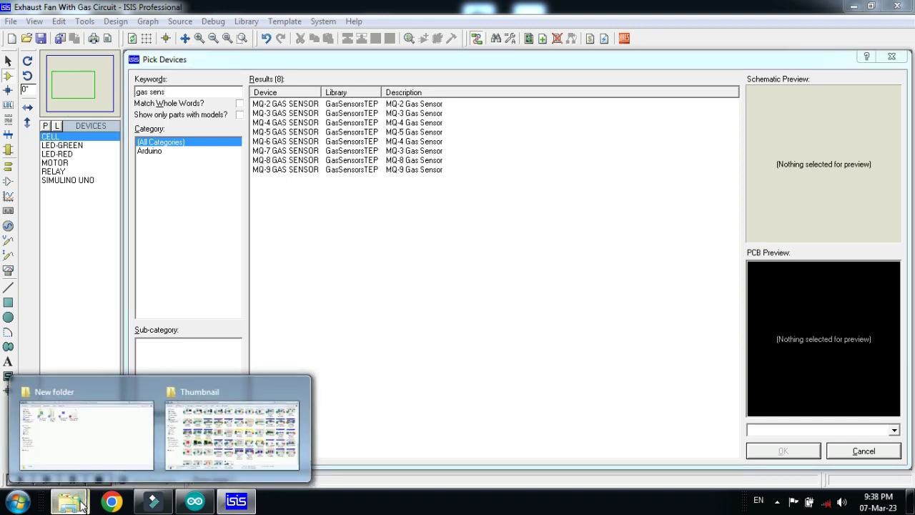
left_click(93, 432)
left_click(214, 156)
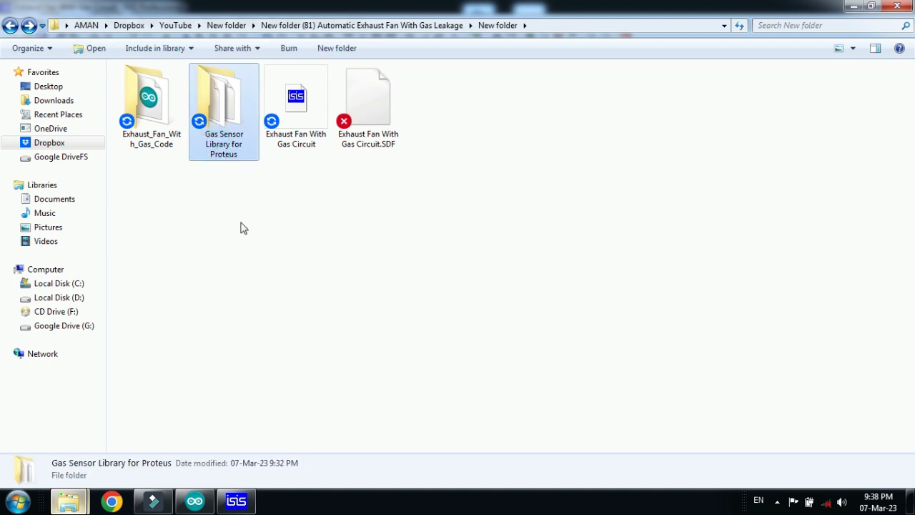
double_click(229, 97)
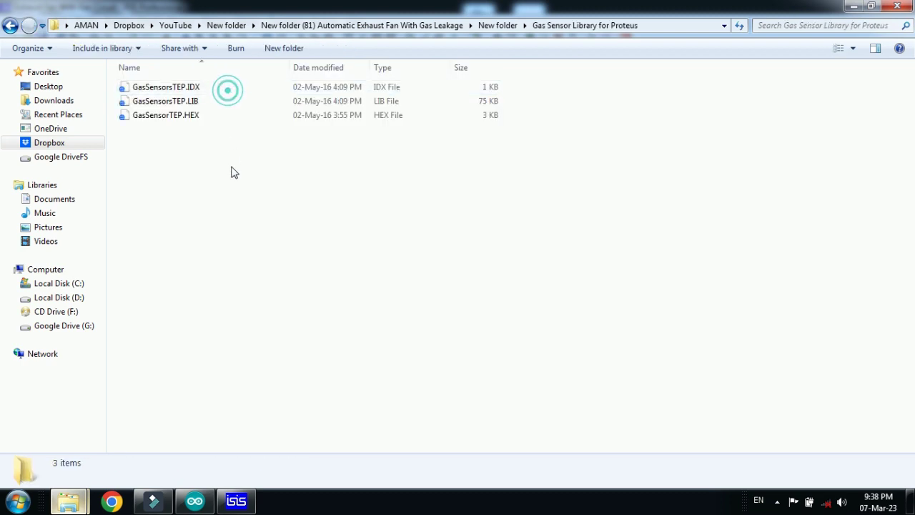
left_click(10, 25)
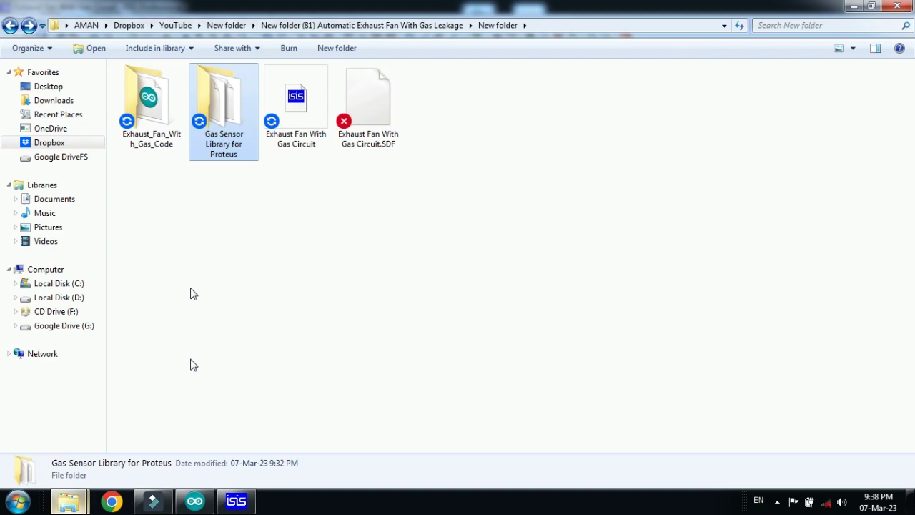
left_click(236, 501)
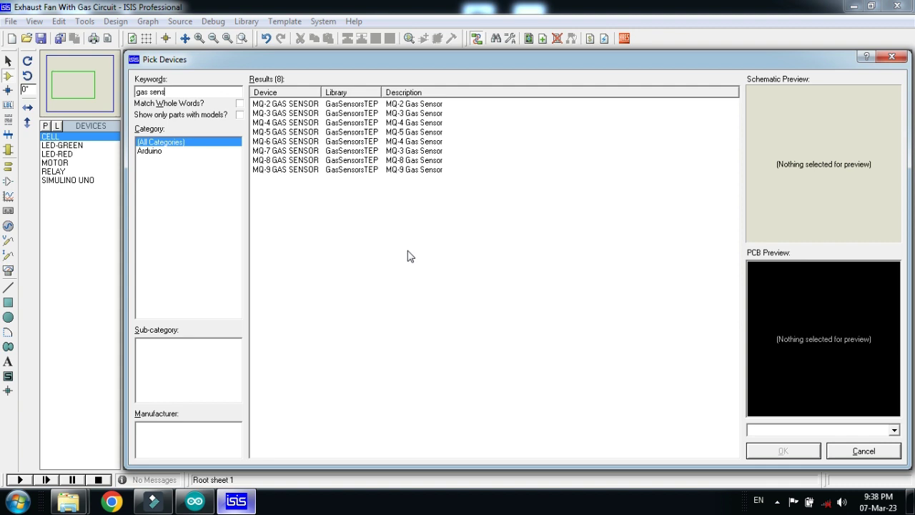
Step: Add MQ-2 GAS SENSOR from the results and close Pick Devices with OK
left_click(313, 105)
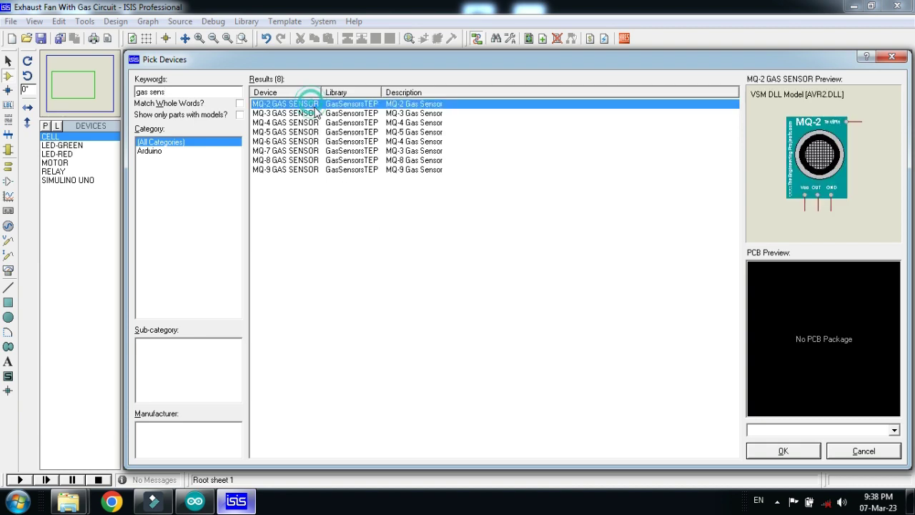
double_click(318, 106)
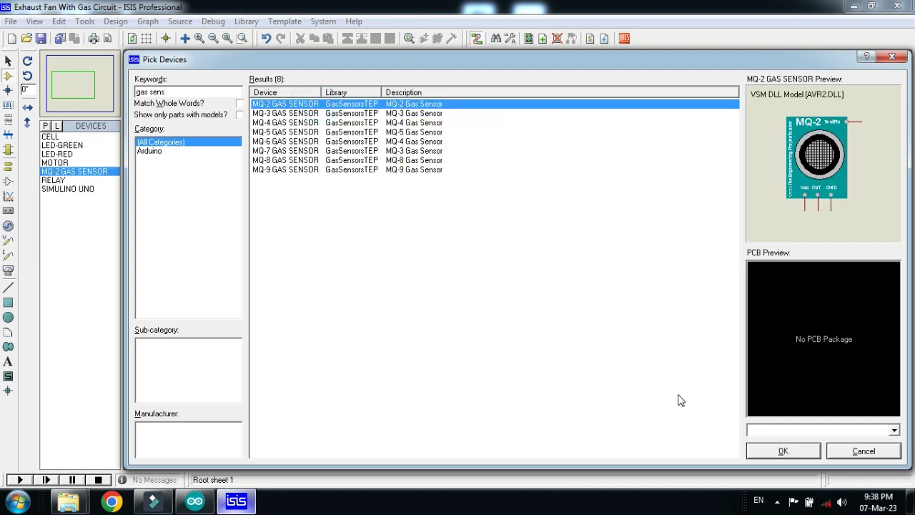
left_click(785, 451)
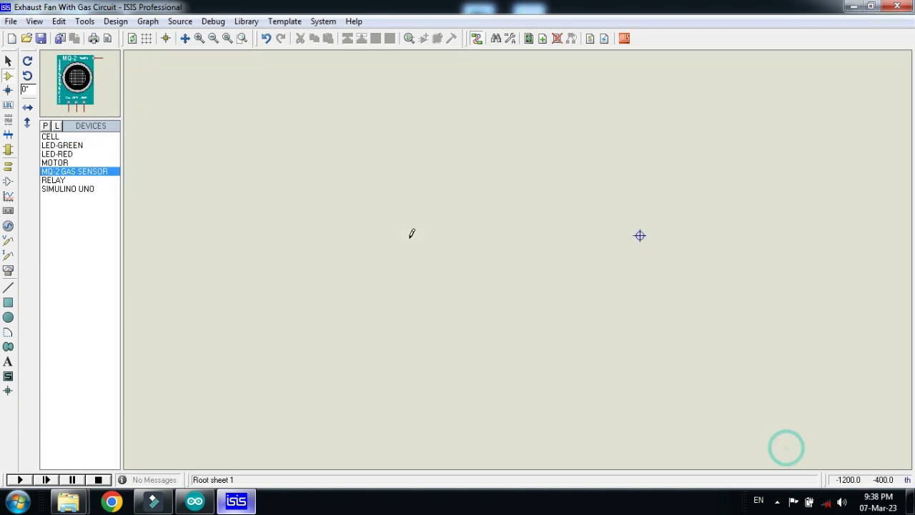
Step: Place the SIMULINO UNO board and the MQ-2 gas sensor to its left on the sheet
left_click(69, 189)
left_click(306, 217)
scroll(404, 236, "up", 3)
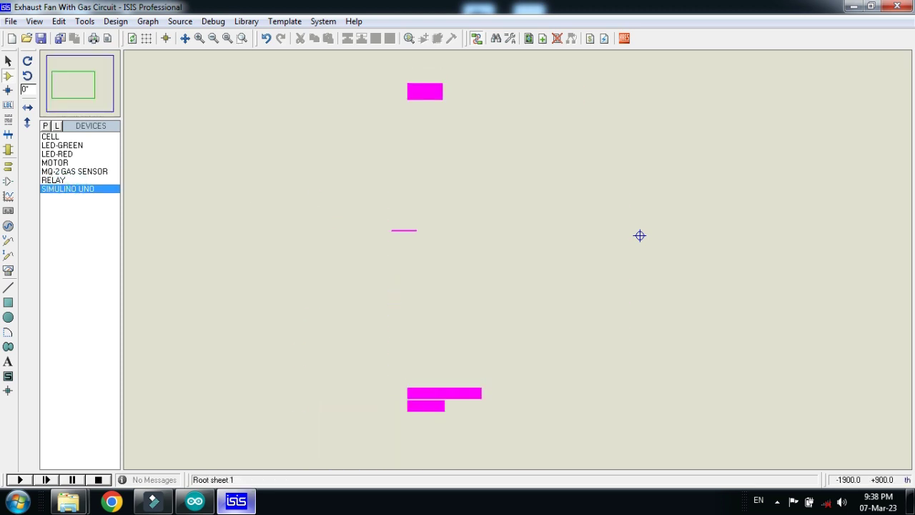
left_click(59, 172)
left_click(197, 202)
Step: X-Mirror the MQ-2 sensor so TestPin faces left and move it beside the Simulino
right_click(206, 209)
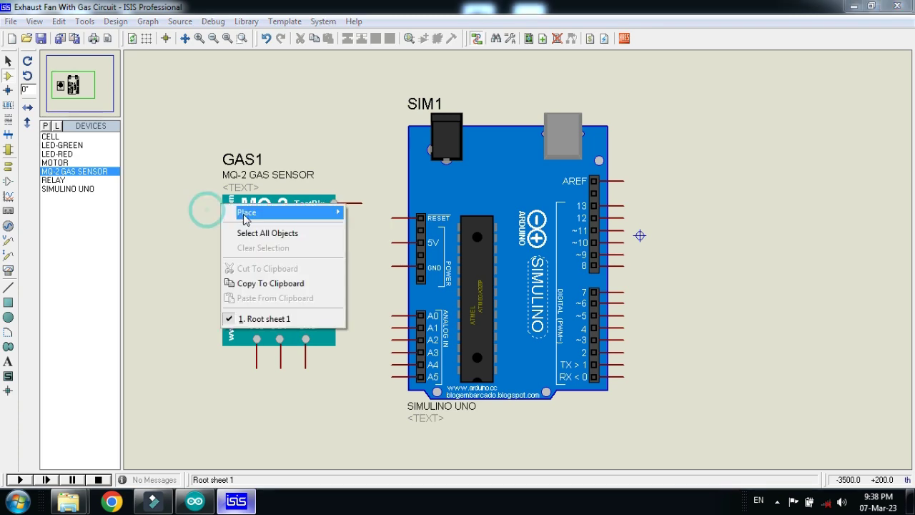
left_click(259, 240)
right_click(264, 241)
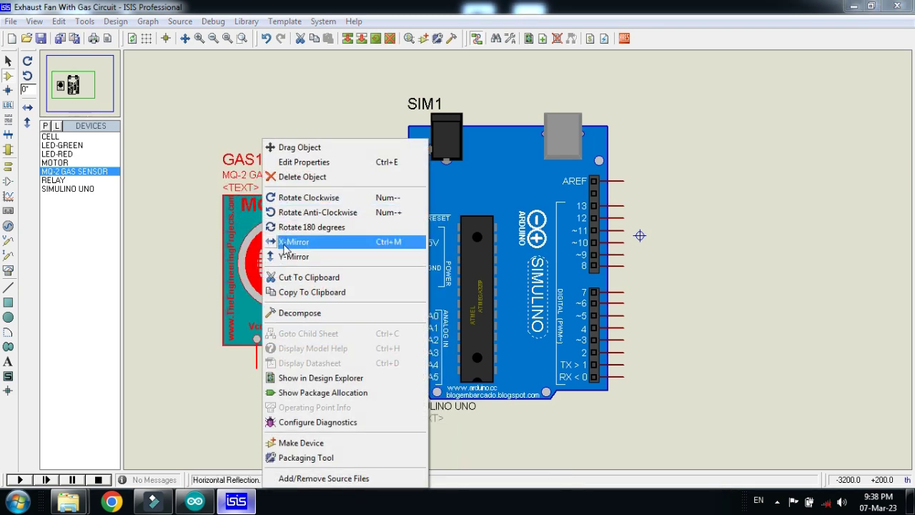
left_click(293, 241)
left_click_drag(289, 228, 289, 190)
left_click(213, 224)
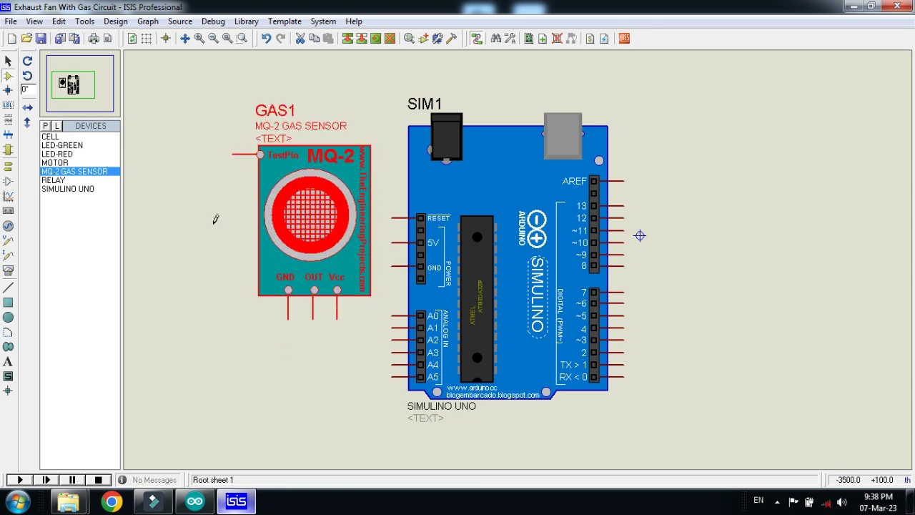
left_click(45, 127)
Step: Add LOGICSTATE via search, place it left of GAS1 and wire it to TestPin
type("logicst")
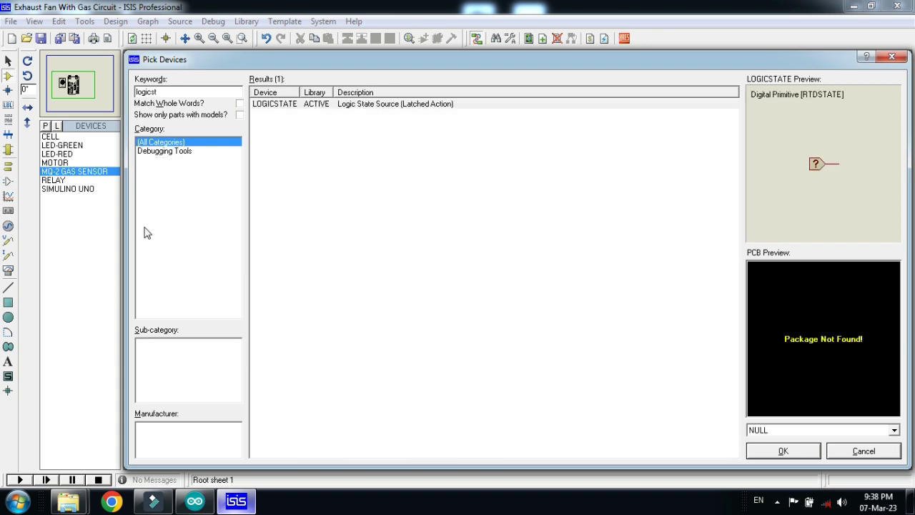
double_click(268, 104)
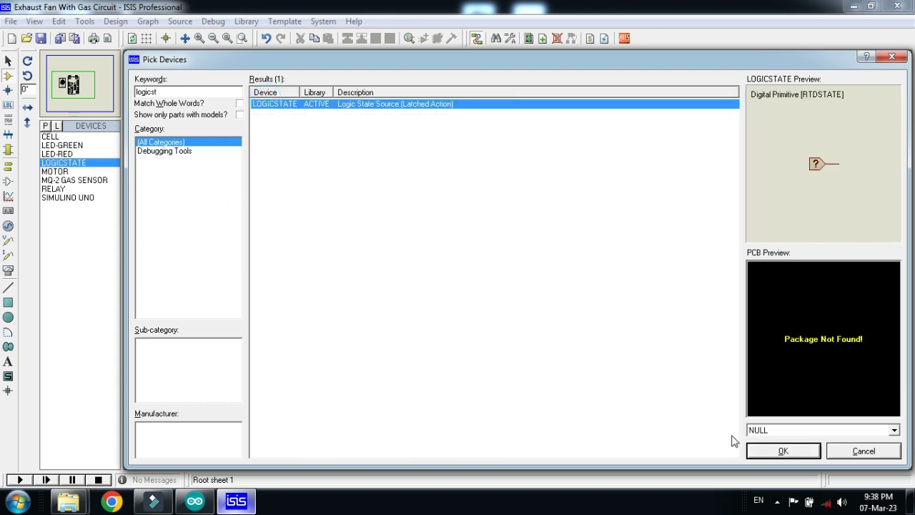
left_click(783, 450)
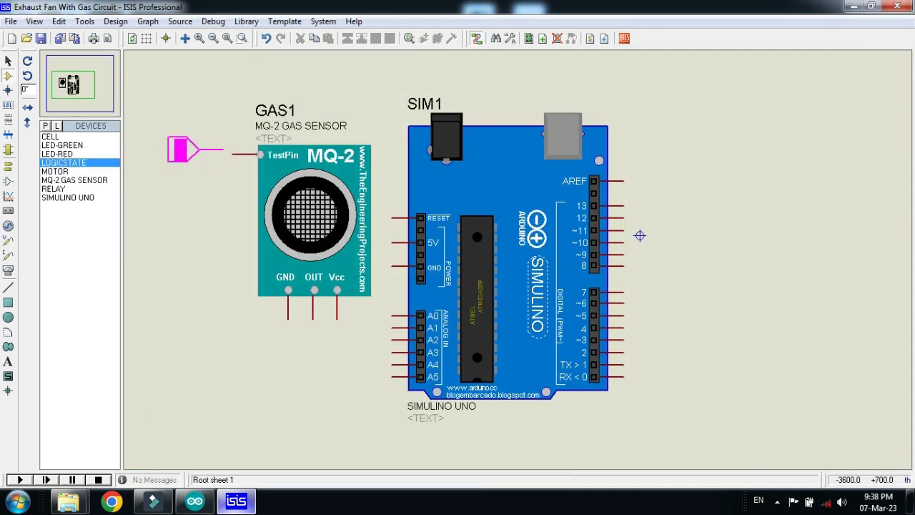
left_click(198, 153)
left_click(200, 153)
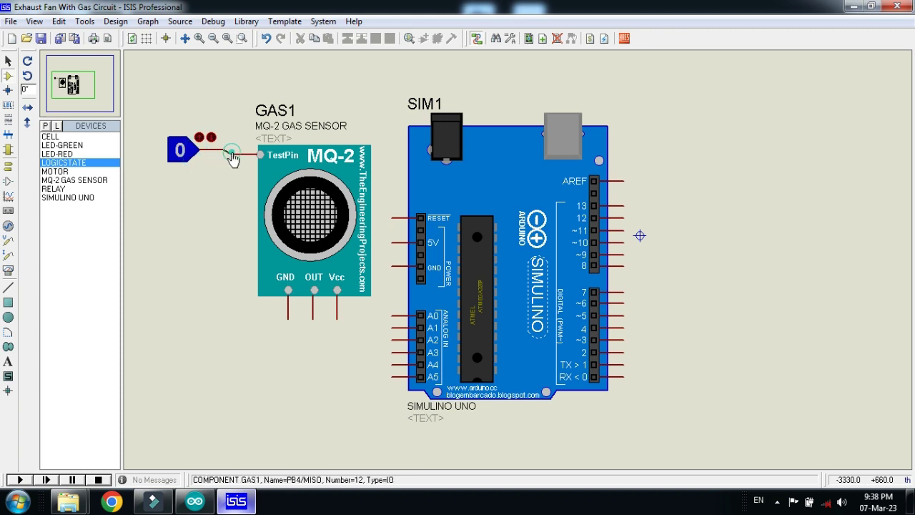
left_click(260, 154)
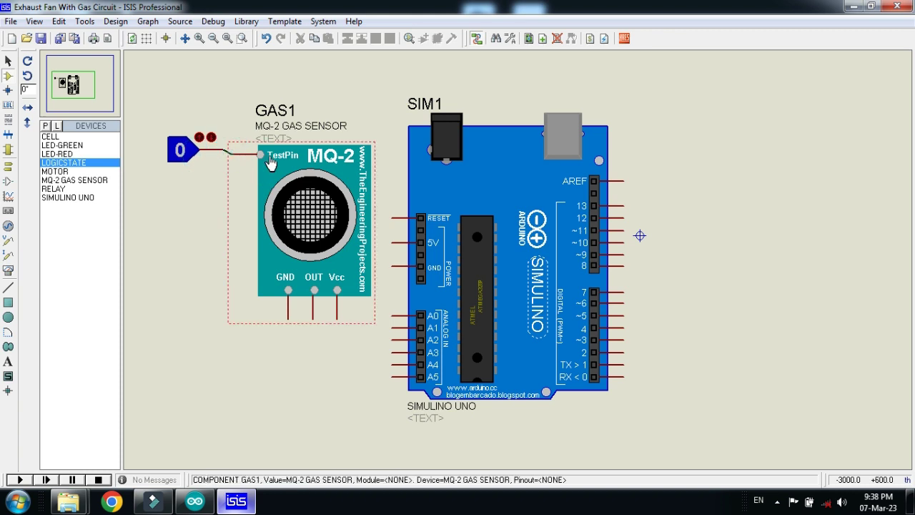
Step: Place two GROUND terminals wired to the sensor GND and the Simulino GND pins
left_click(8, 169)
left_click(47, 181)
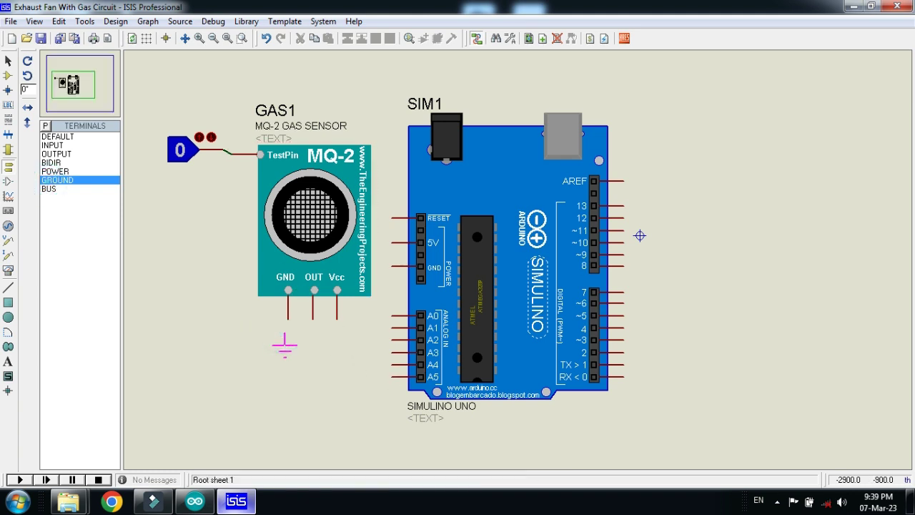
left_click(285, 322)
left_click(285, 320)
left_click(288, 317)
left_click(384, 283)
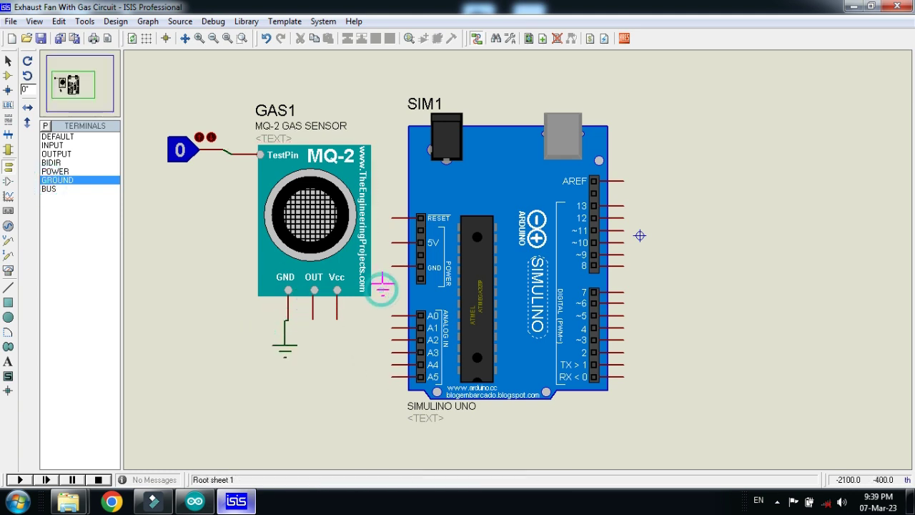
left_click(384, 267)
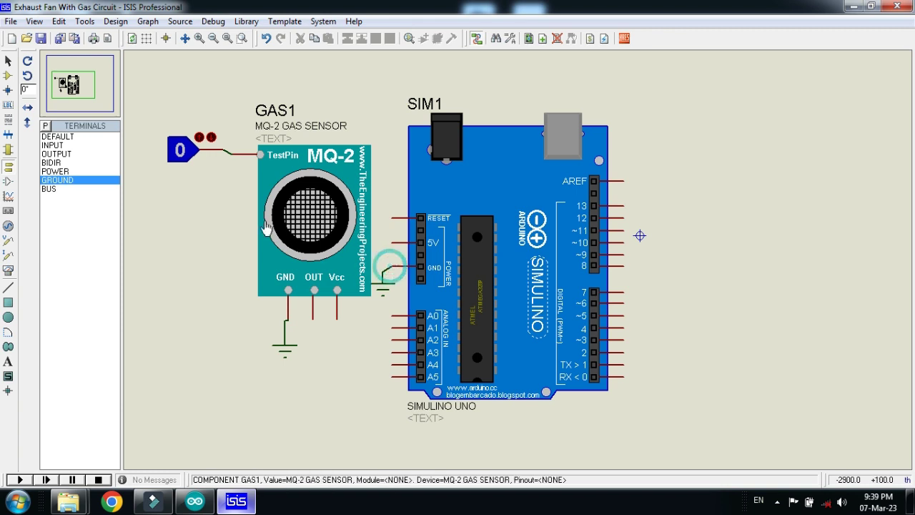
left_click(384, 278)
Step: Wire POWER terminals to sensor Vcc and Simulino 5V, and connect sensor OUT to A4
left_click(71, 172)
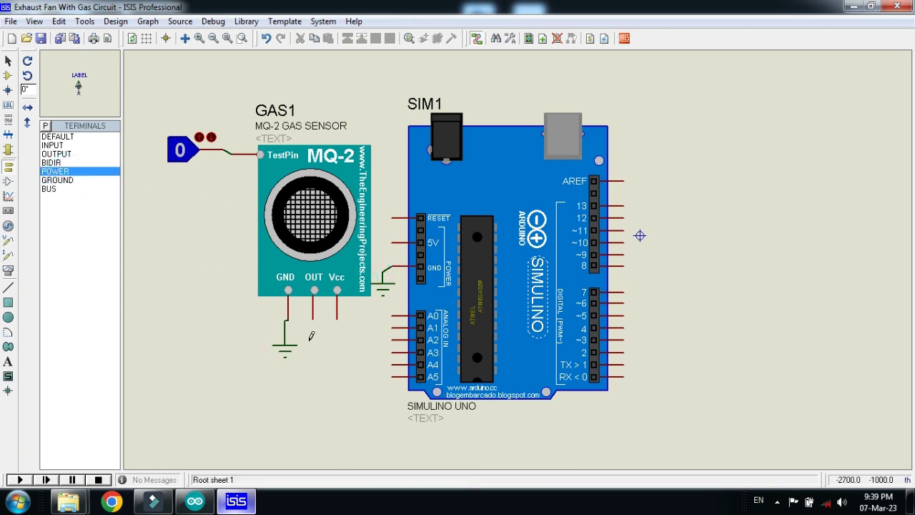
left_click(358, 321)
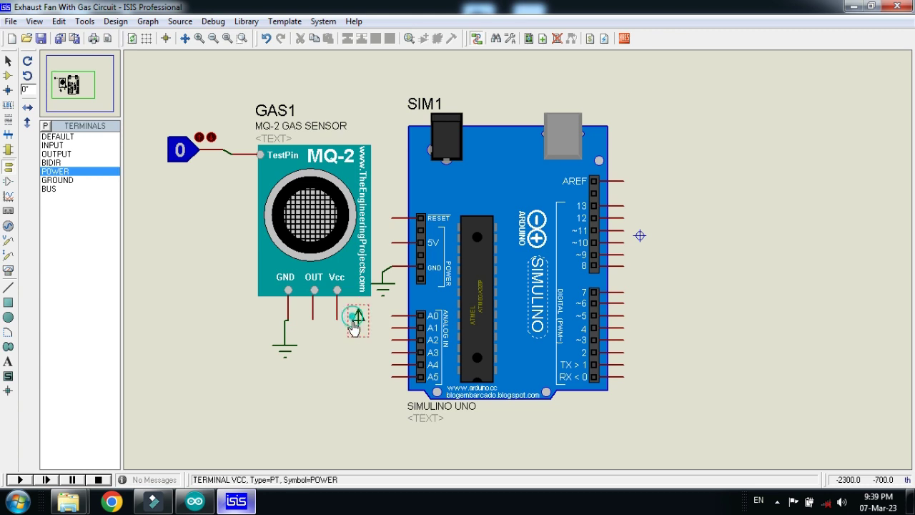
left_click(337, 319)
left_click(357, 327)
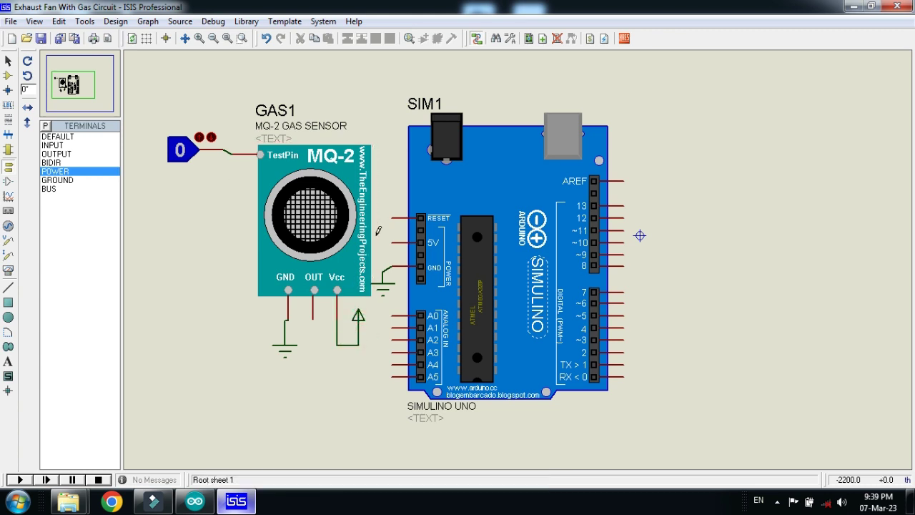
left_click(383, 222)
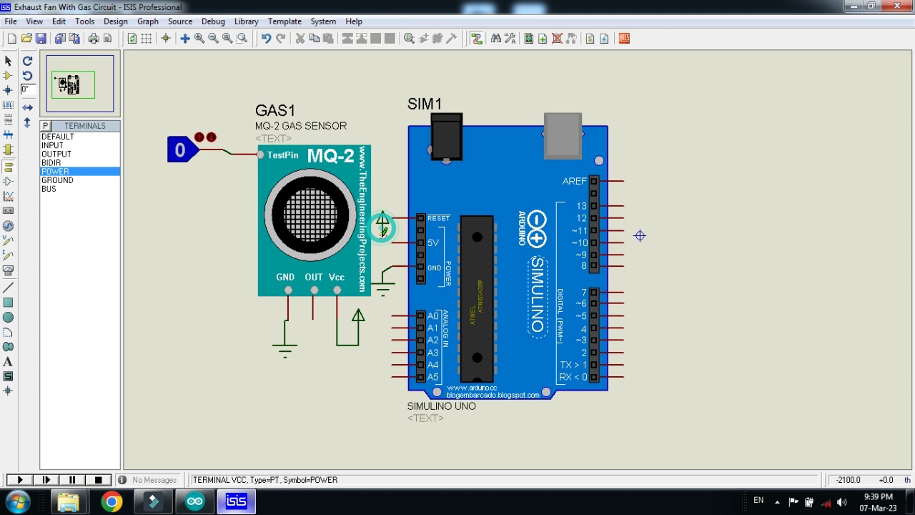
left_click(383, 229)
left_click(393, 243)
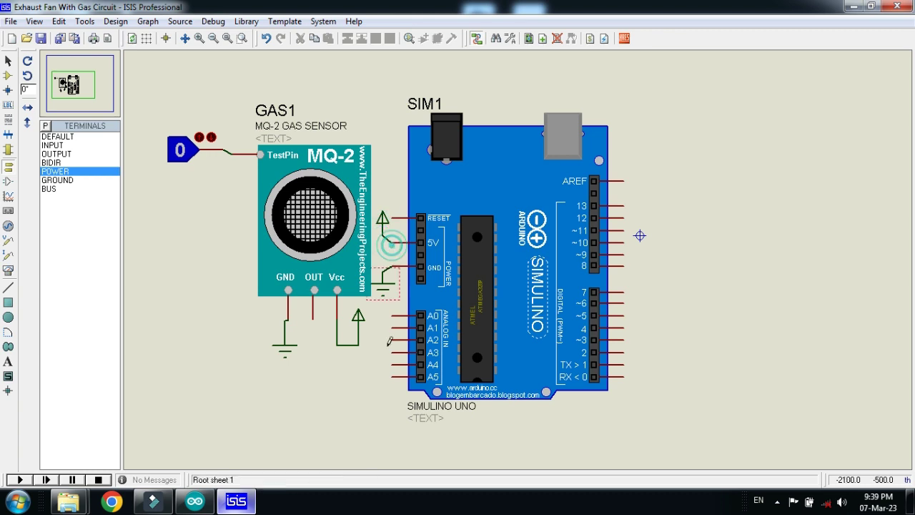
left_click(312, 318)
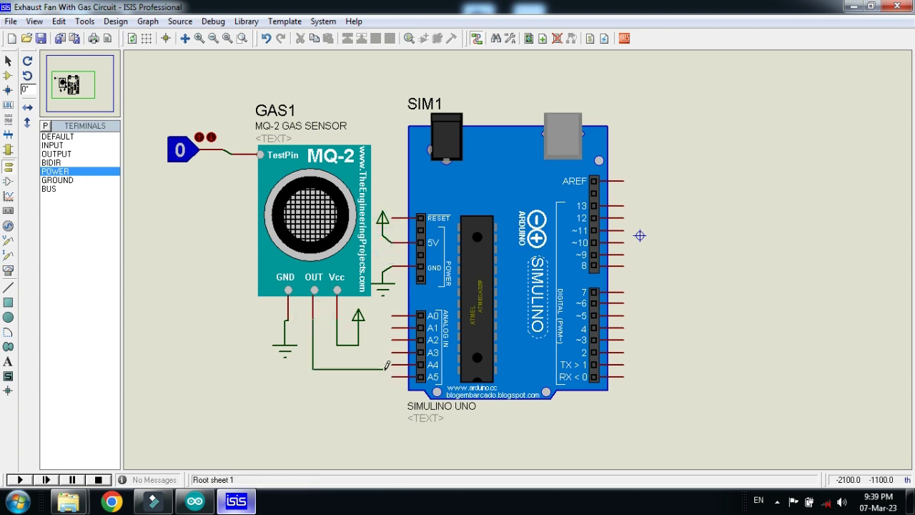
left_click(393, 364)
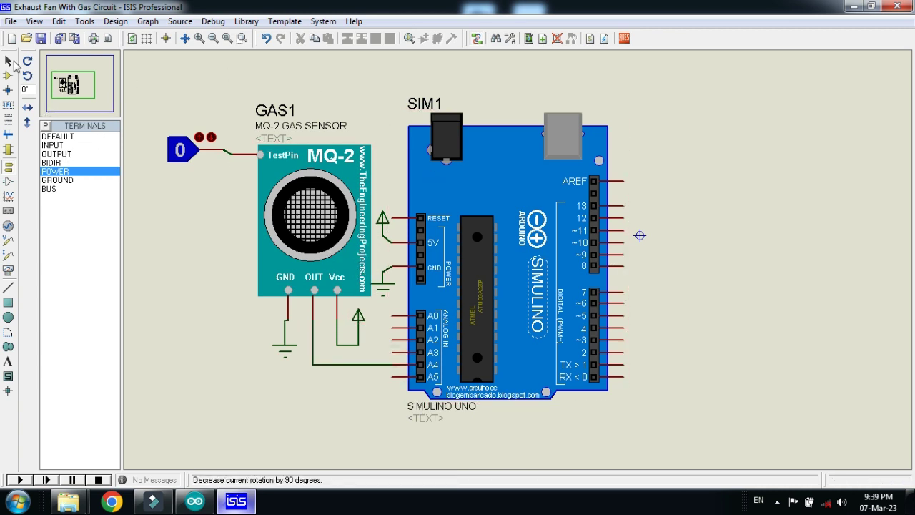
Step: Place the 12V relay RL1 to the right of the Simulino
left_click(8, 75)
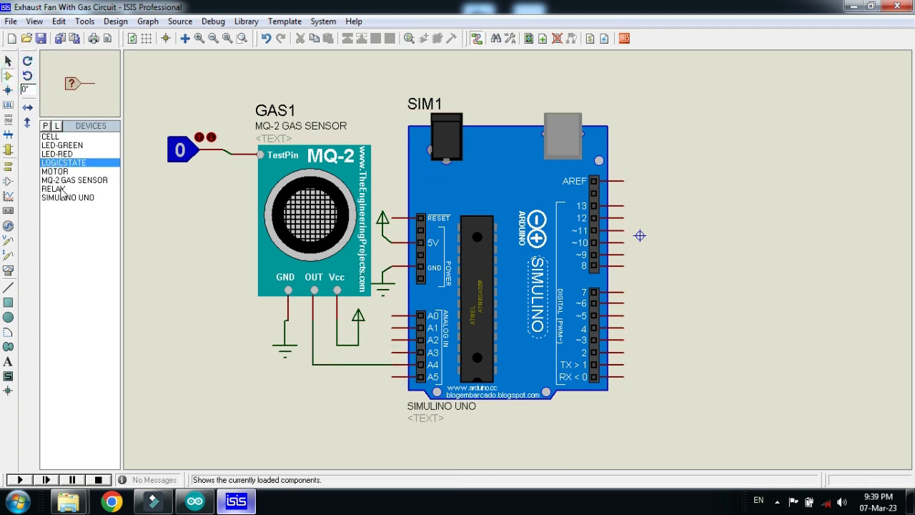
left_click(61, 189)
left_click(660, 324)
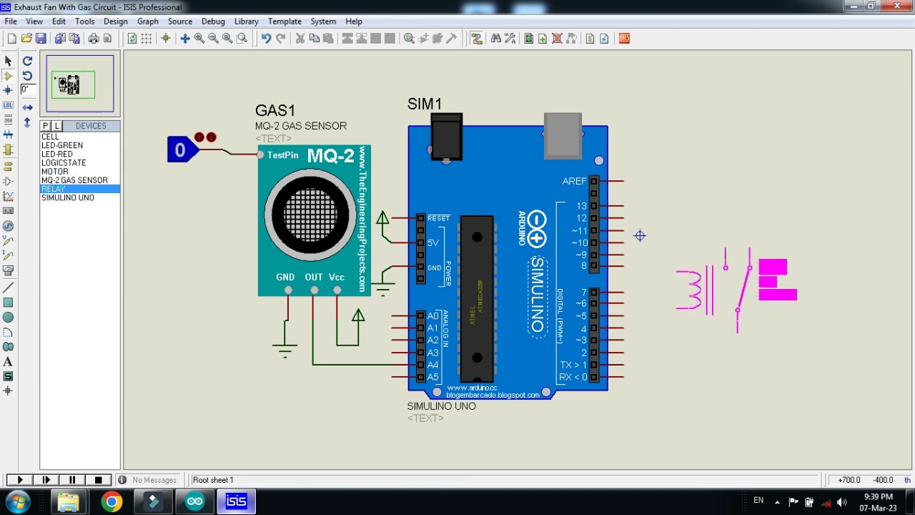
left_click(712, 287)
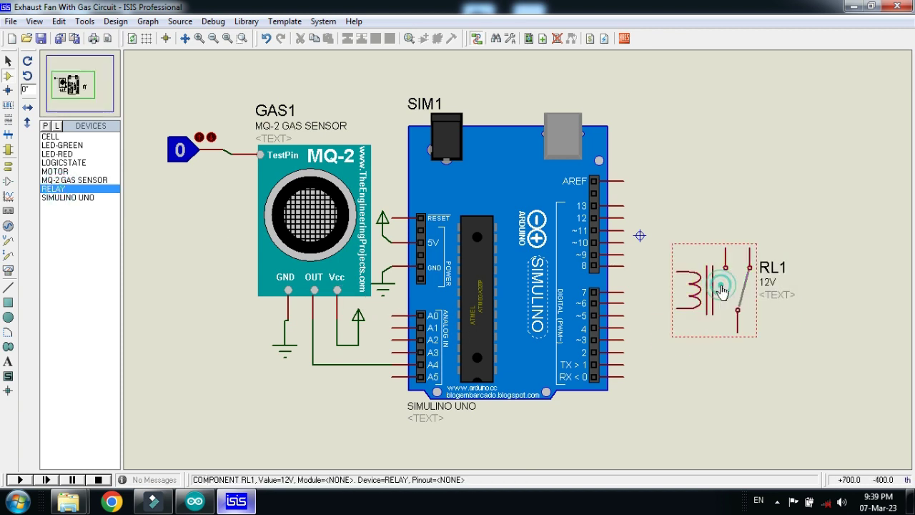
Step: Place a MOTOR below the relay and set its Component Reference to FAN
left_click(56, 172)
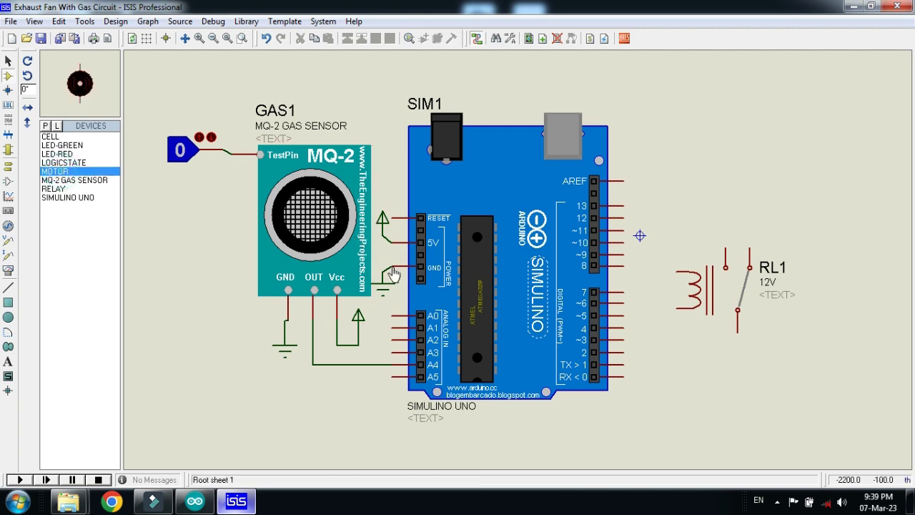
left_click(737, 351)
left_click(738, 383)
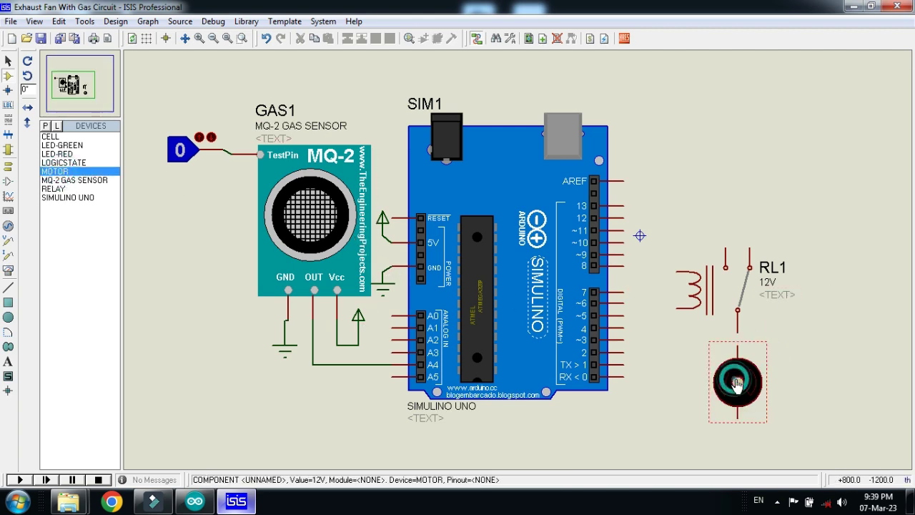
double_click(738, 383)
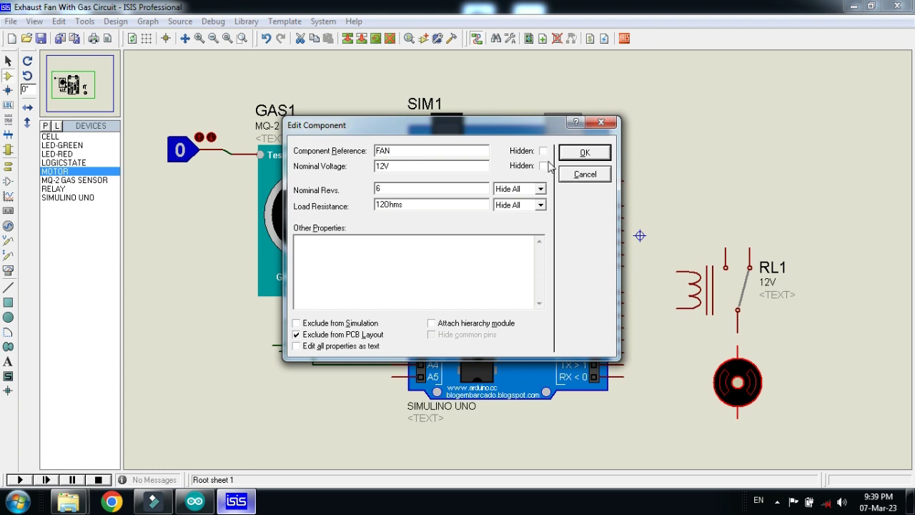
left_click(585, 153)
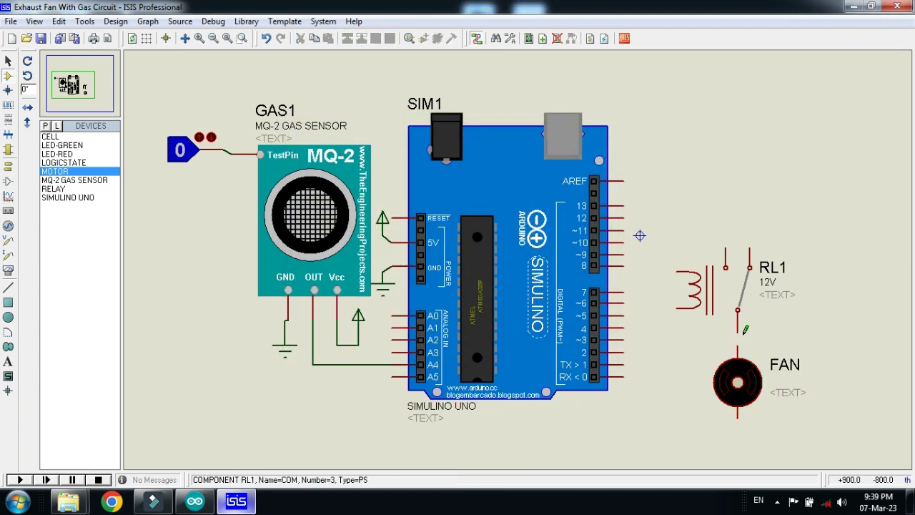
Step: Place battery BAT1 right of RL1 and wire it through the relay contacts to FAN
left_click(56, 137)
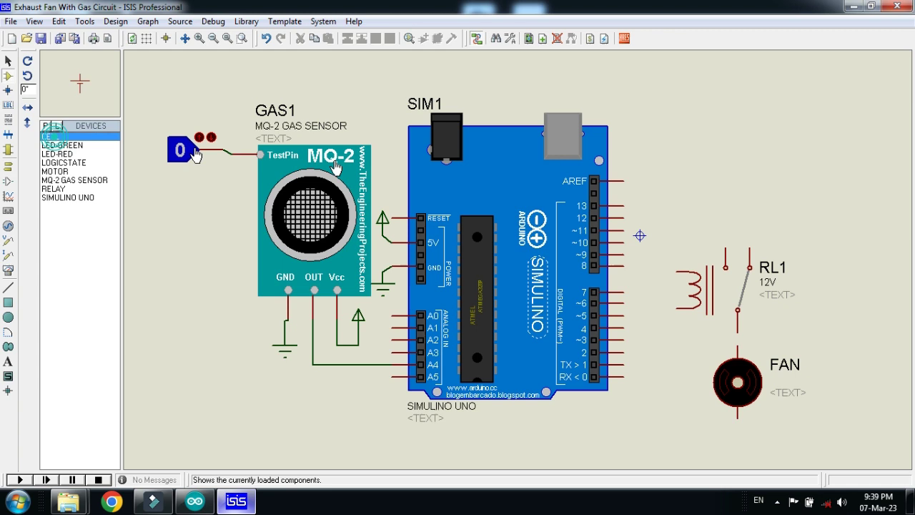
left_click(859, 311)
left_click(824, 319)
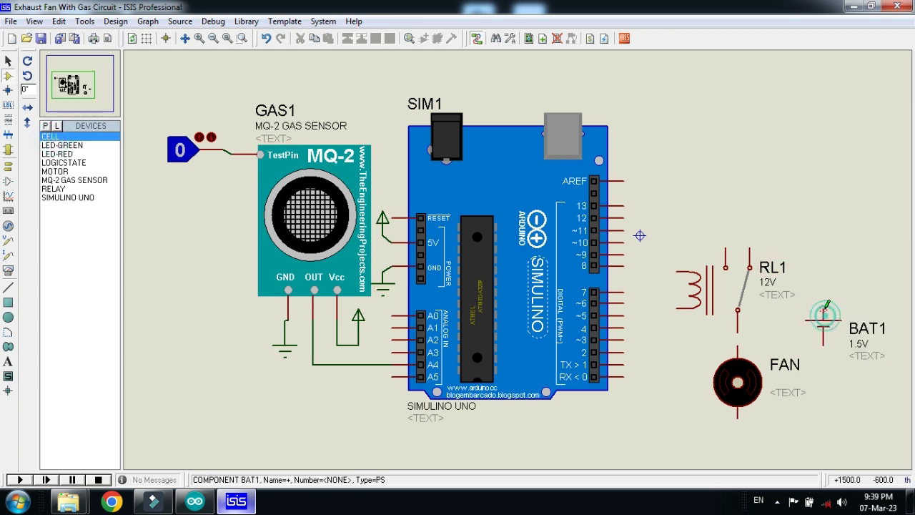
left_click(726, 249)
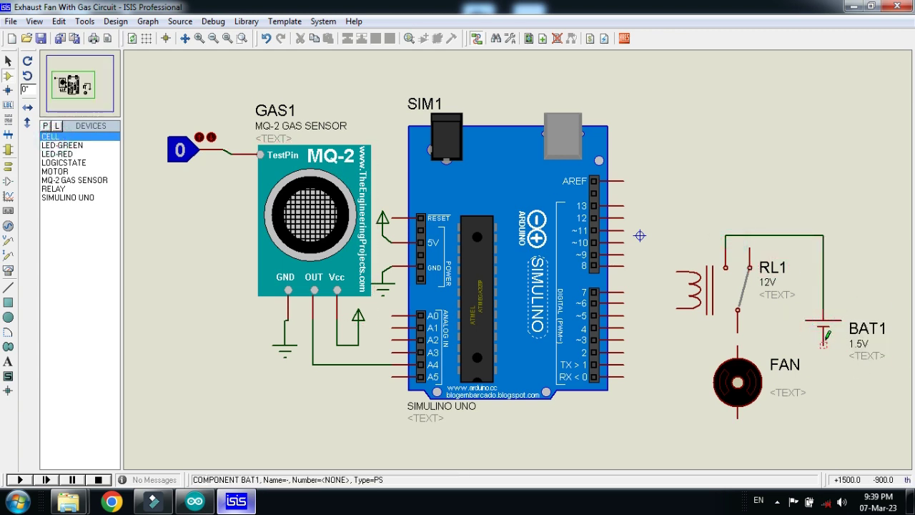
left_click(825, 346)
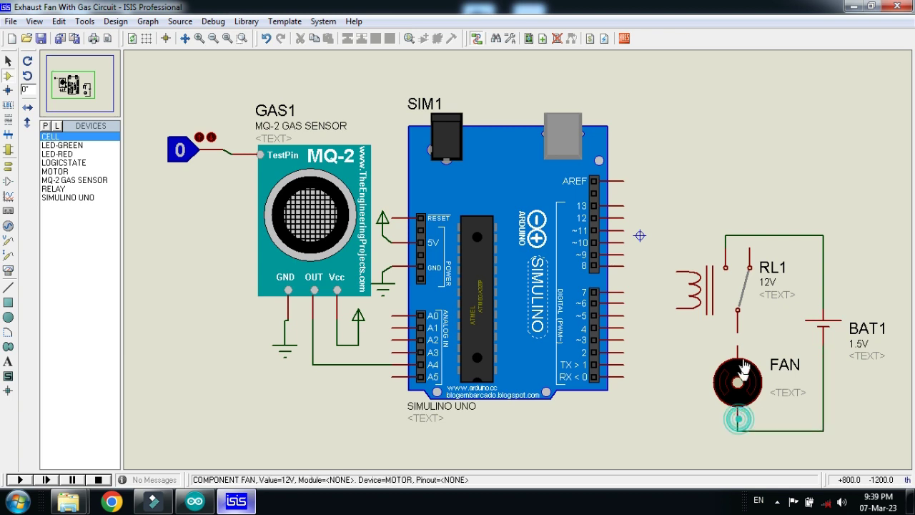
left_click(738, 418)
left_click(738, 345)
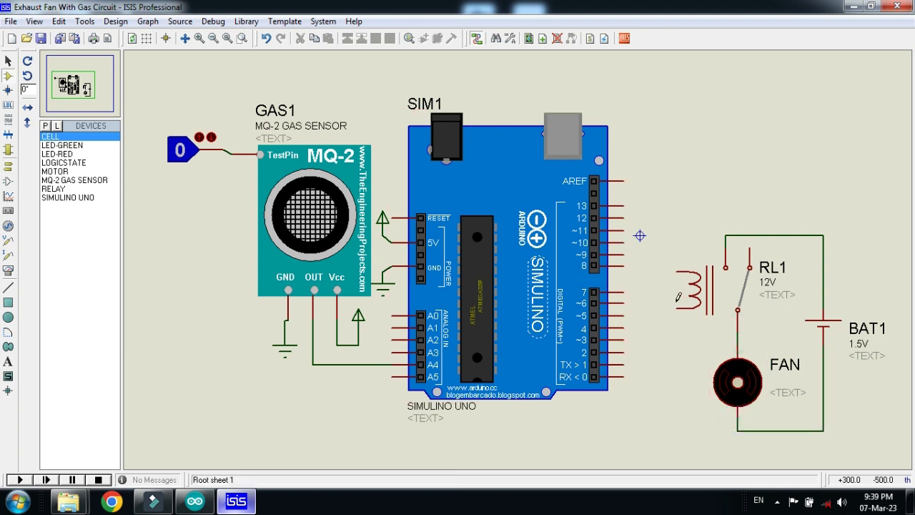
Step: Wire a new GROUND terminal to RL1's lower coil lead, then check the Arduino code's fan pin
left_click(8, 166)
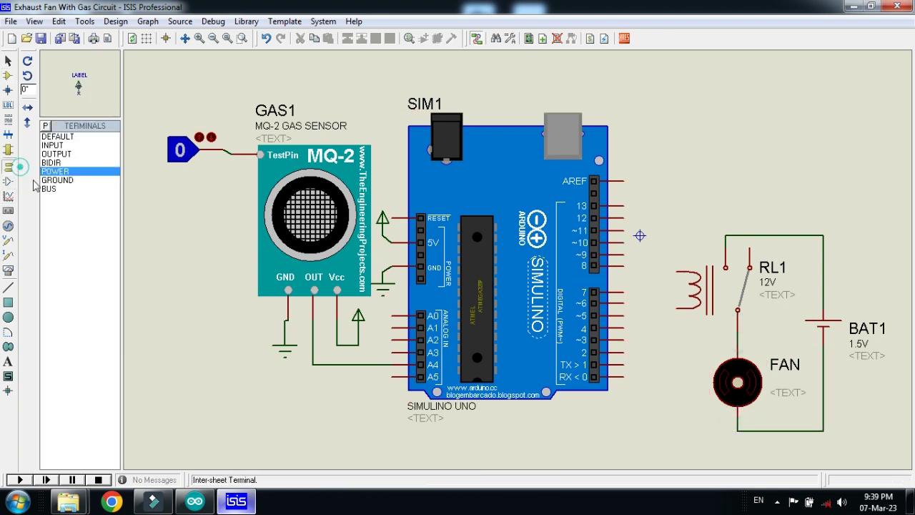
left_click(76, 181)
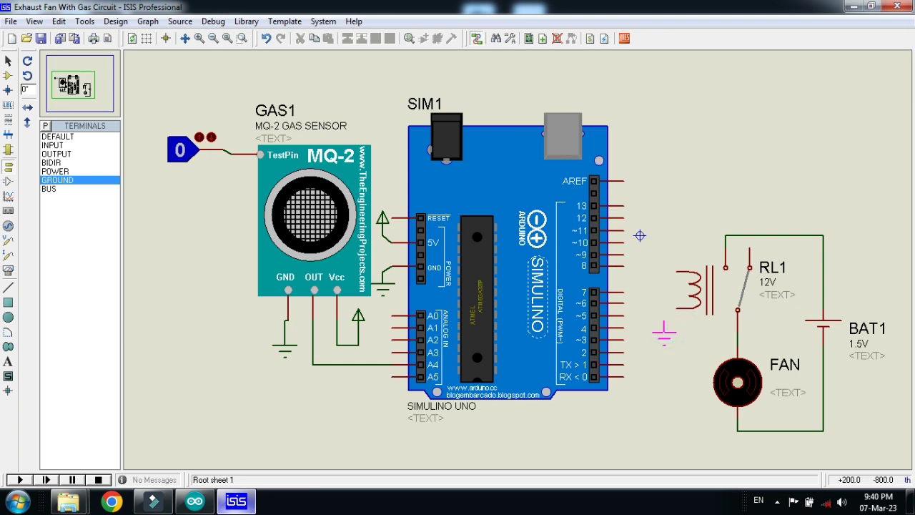
left_click(665, 314)
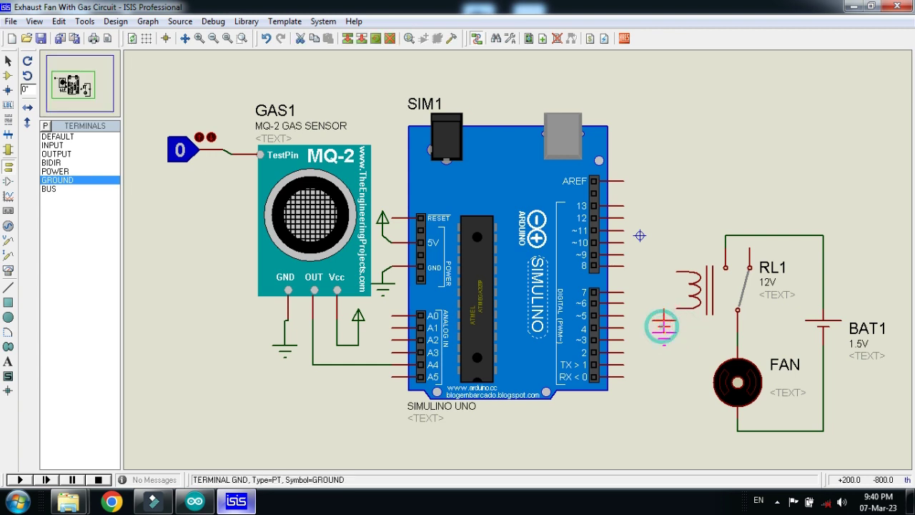
left_click(678, 309)
left_click(665, 320)
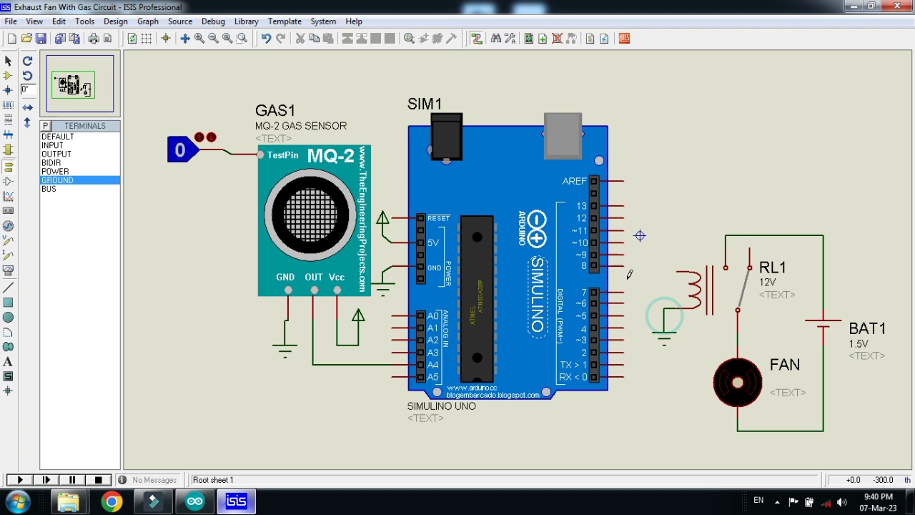
left_click(195, 501)
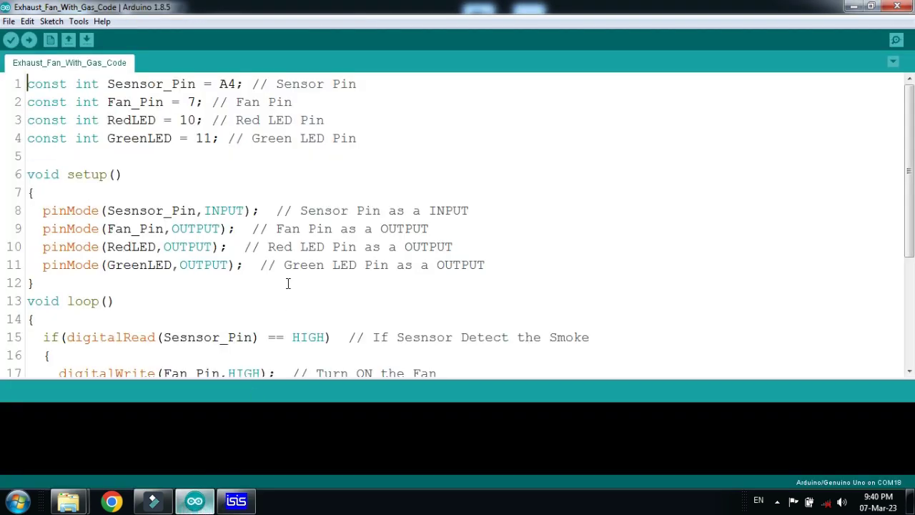
left_click(237, 501)
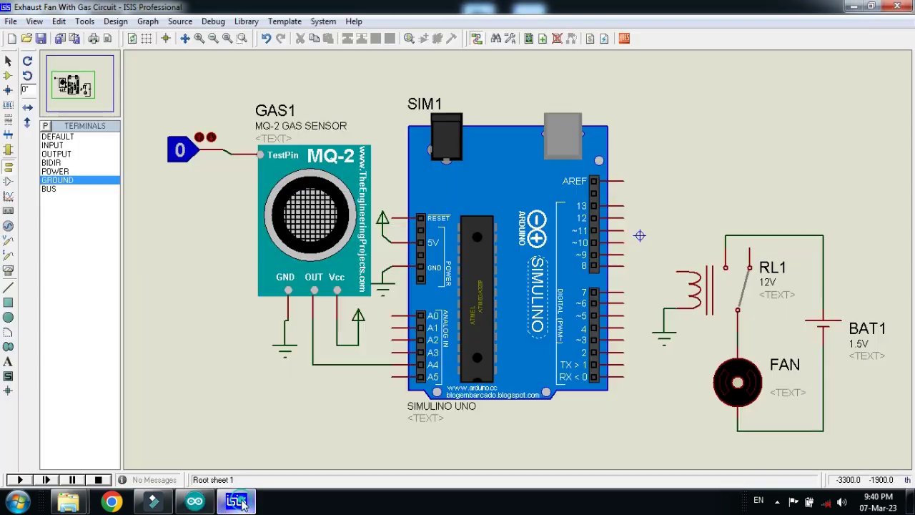
Step: Wire Simulino pin 7 to RL1's top coil lead and change RL1's value from 12V to 5V
left_click(624, 291)
left_click(671, 272)
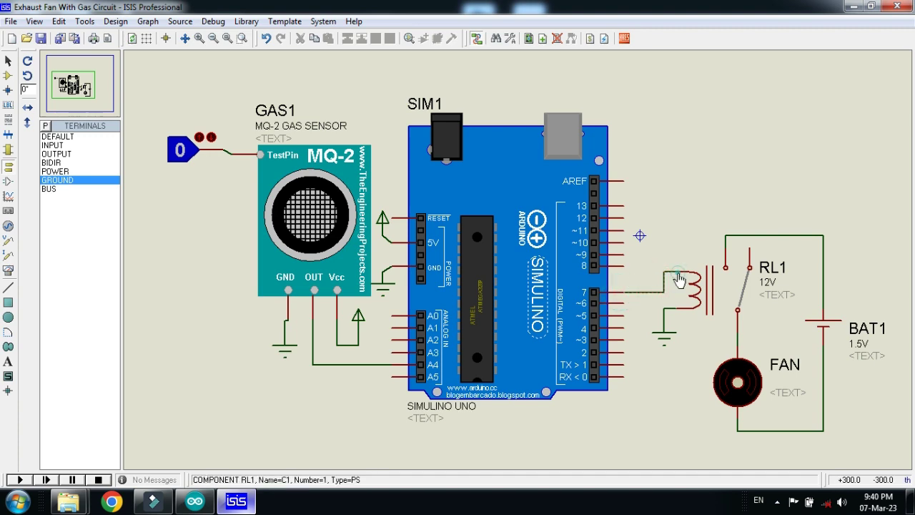
double_click(715, 307)
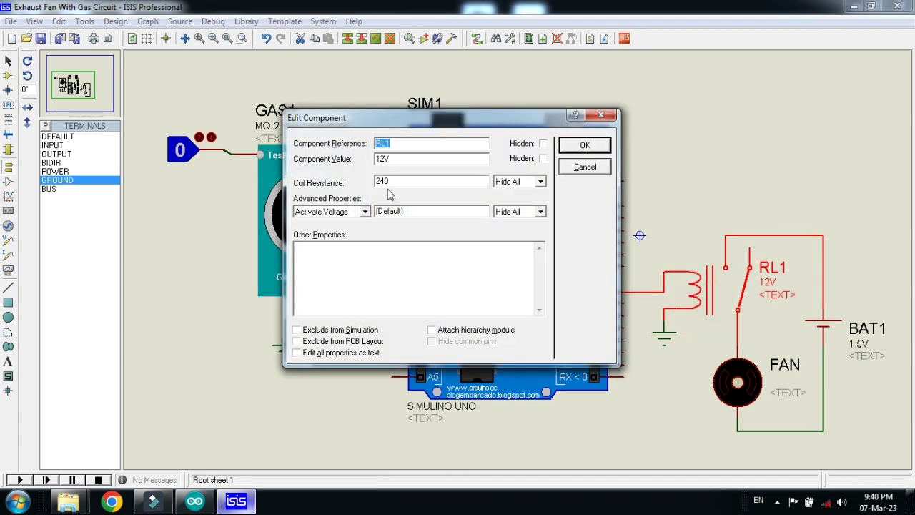
left_click_drag(385, 158, 371, 163)
key("Return")
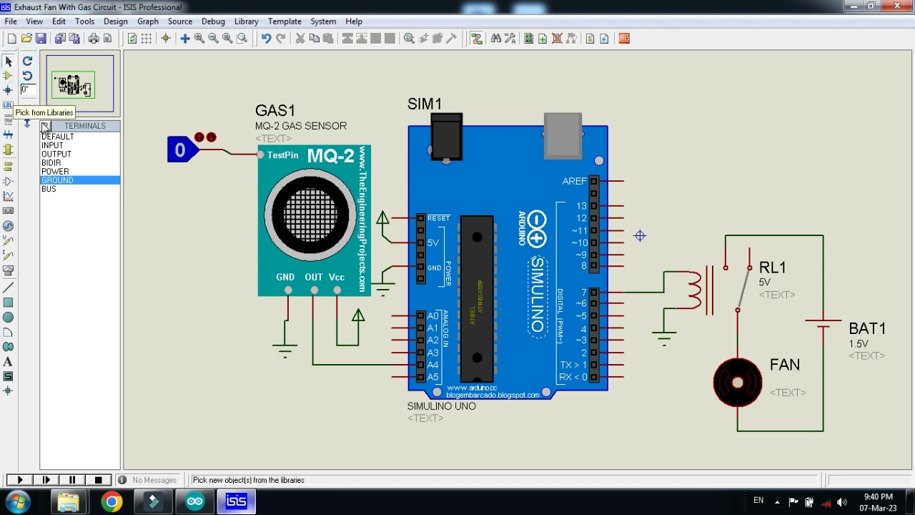
Step: Place a horizontal red LED D1 above the relay, hide its labels, and wire it to Simulino pin ~10
left_click(8, 75)
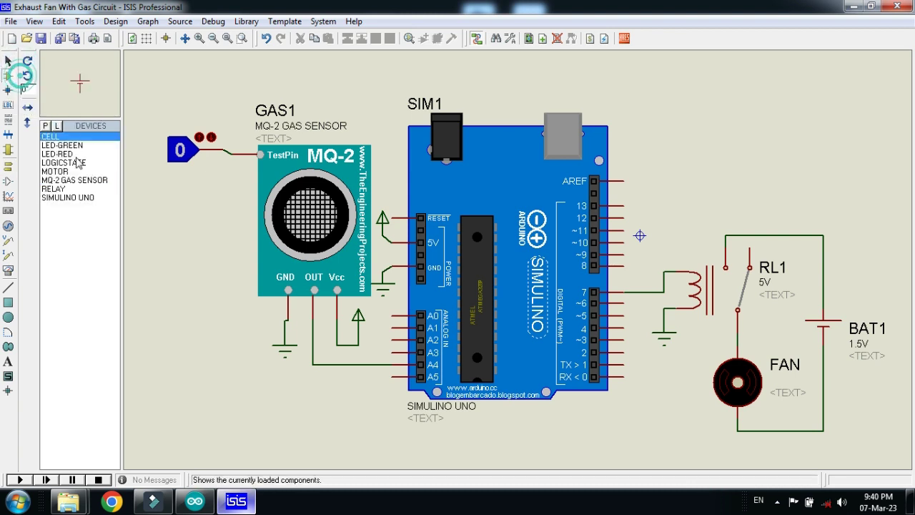
left_click(67, 155)
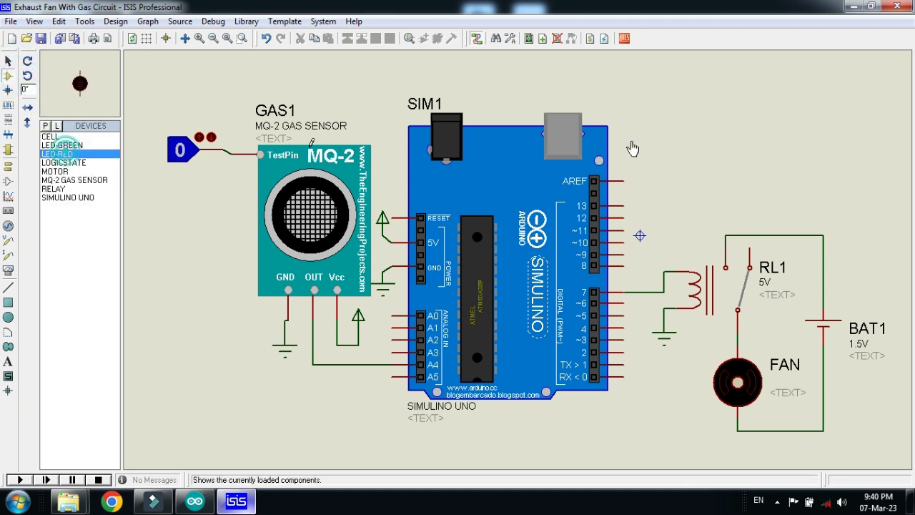
left_click(750, 186)
right_click(732, 162)
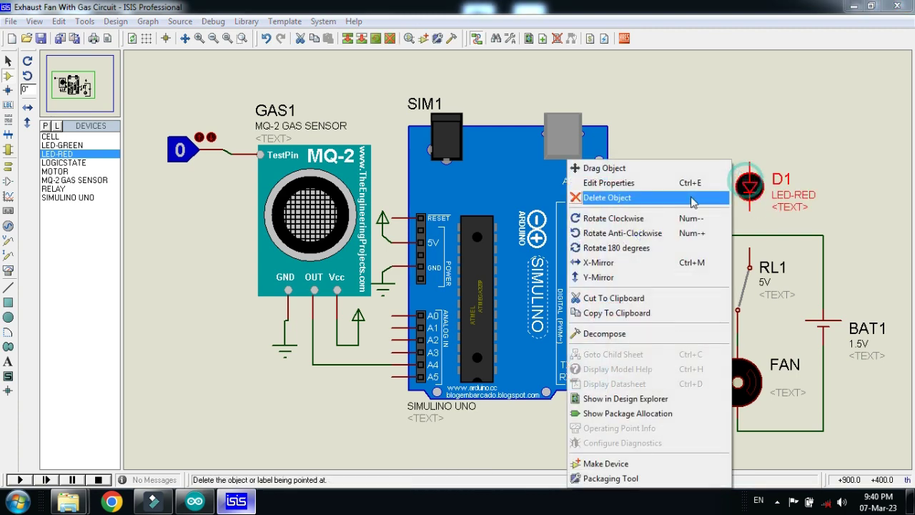
left_click(633, 232)
left_click(676, 152)
double_click(755, 194)
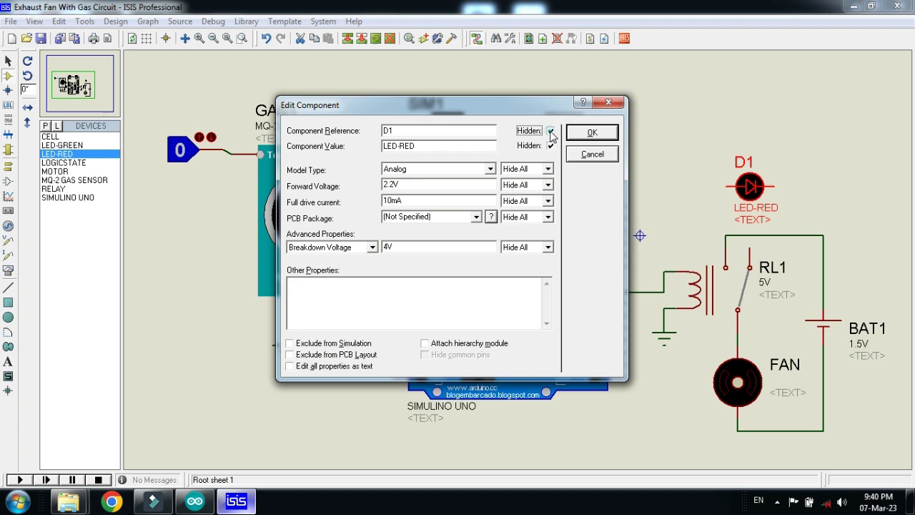
left_click(592, 133)
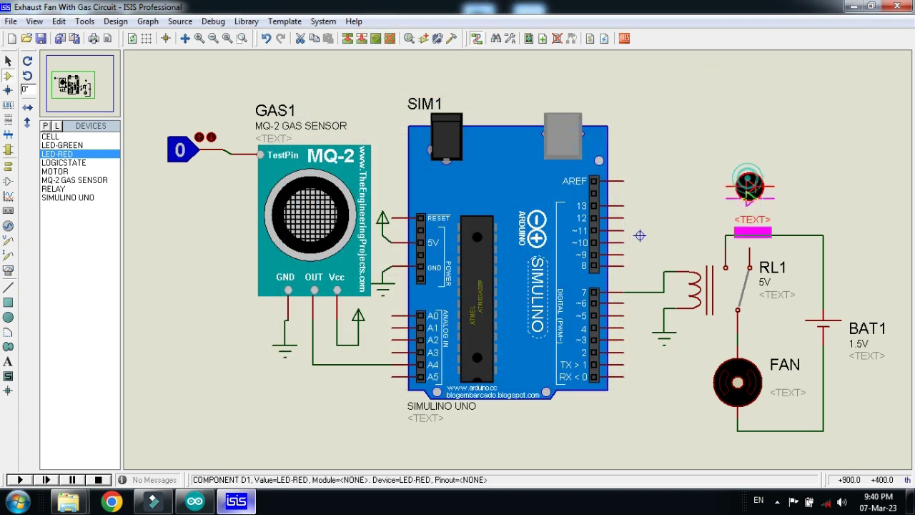
left_click_drag(748, 188, 738, 198)
left_click(713, 140)
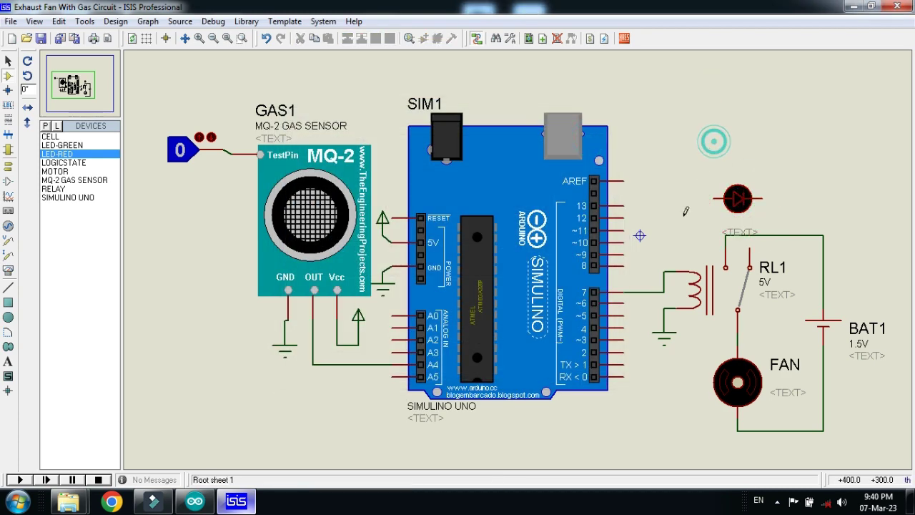
left_click(622, 242)
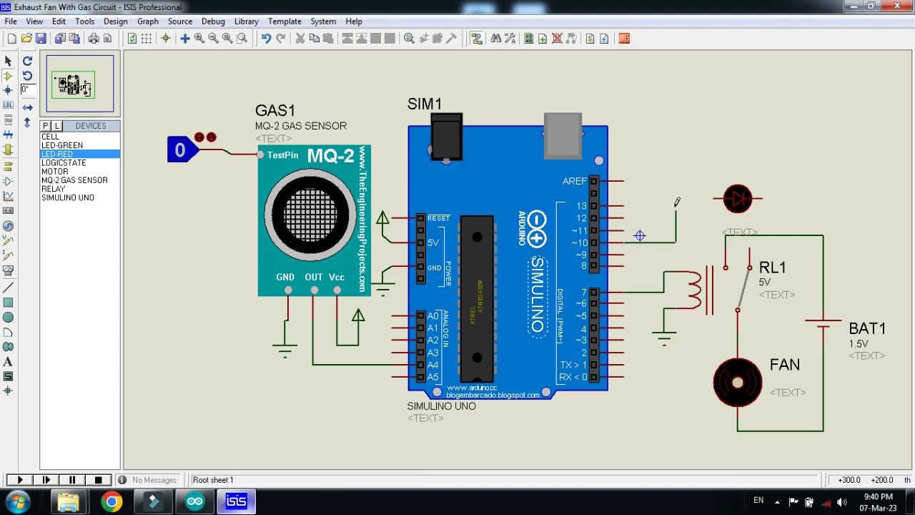
left_click(716, 199)
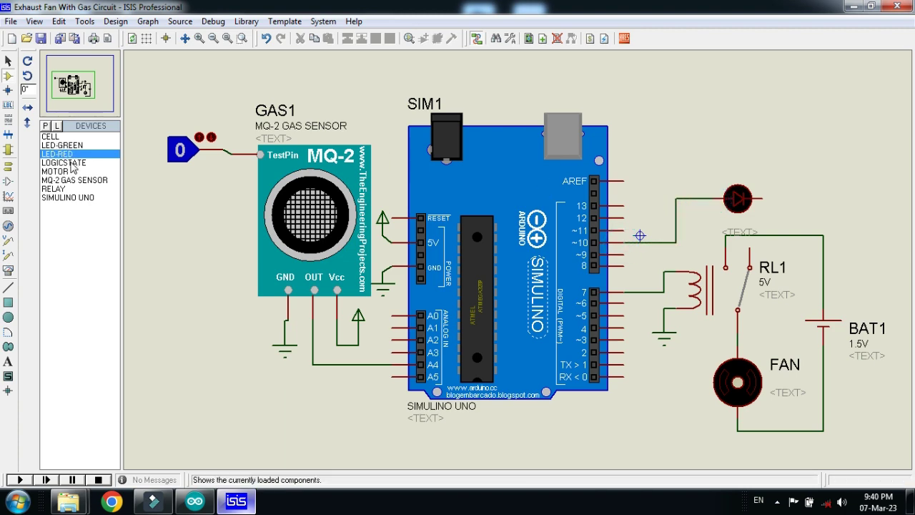
Step: Place a horizontal green LED D2 above the red LED, hide its labels, and wire it to pin ~11
left_click(62, 145)
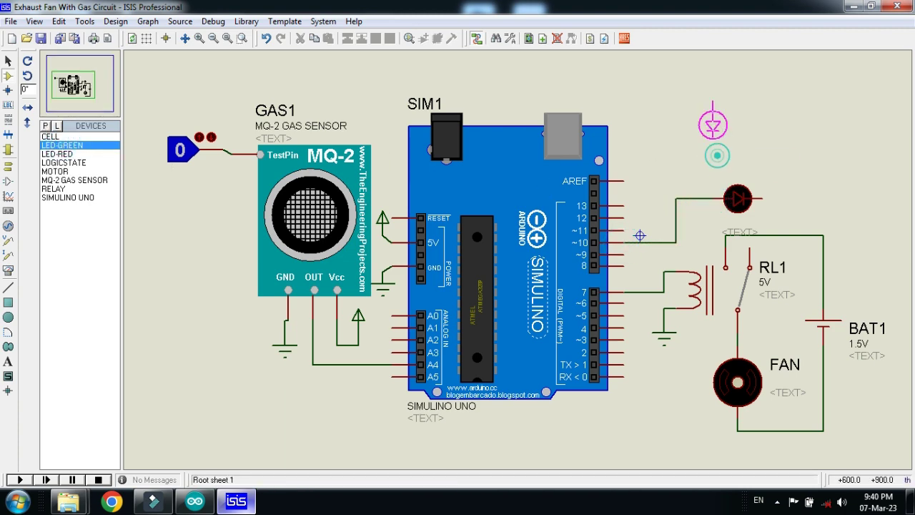
left_click(713, 125)
right_click(729, 124)
left_click(749, 183)
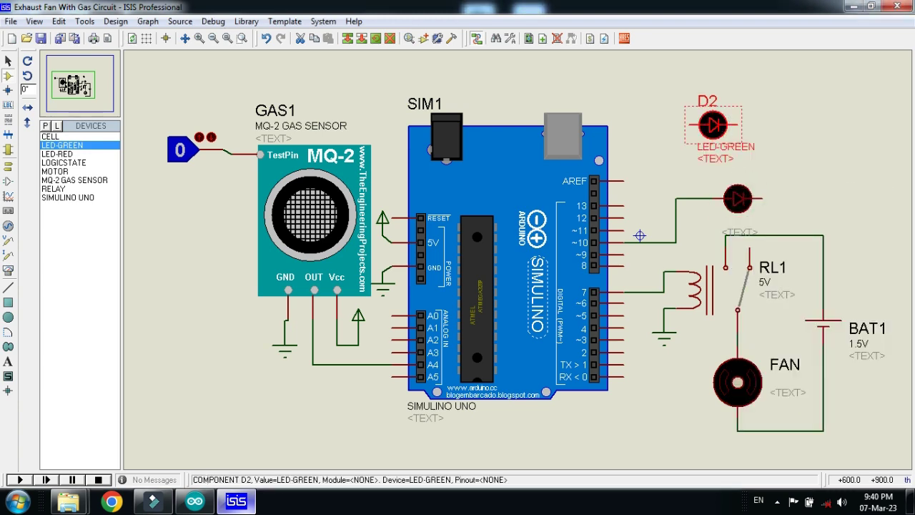
left_click(738, 162)
left_click(738, 161)
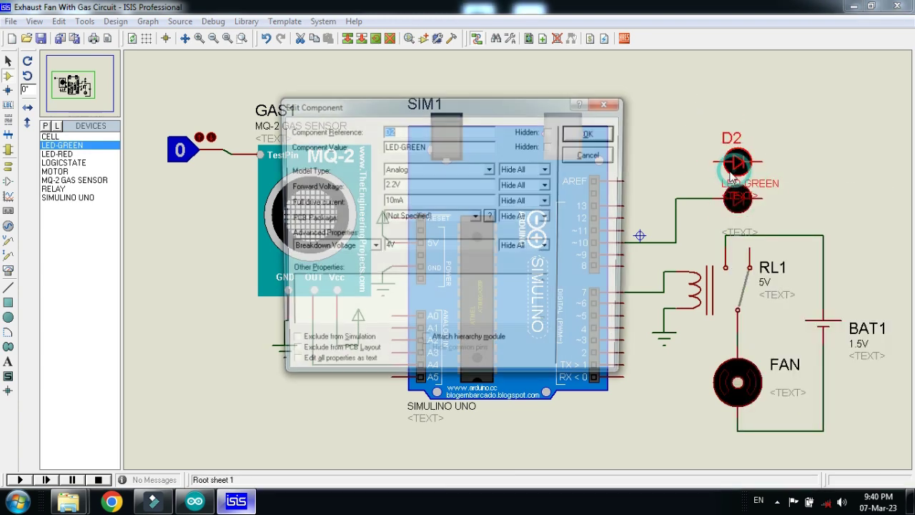
left_click(551, 131)
left_click(551, 145)
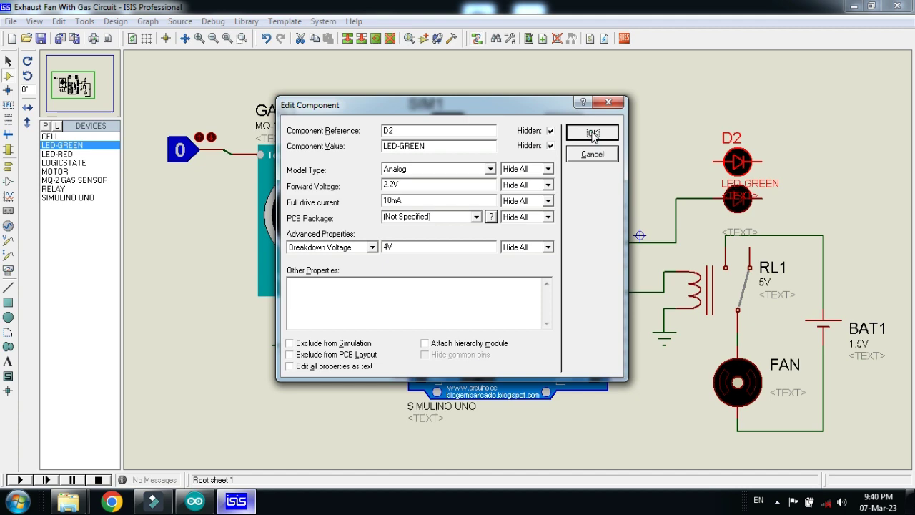
left_click(592, 133)
left_click(715, 162)
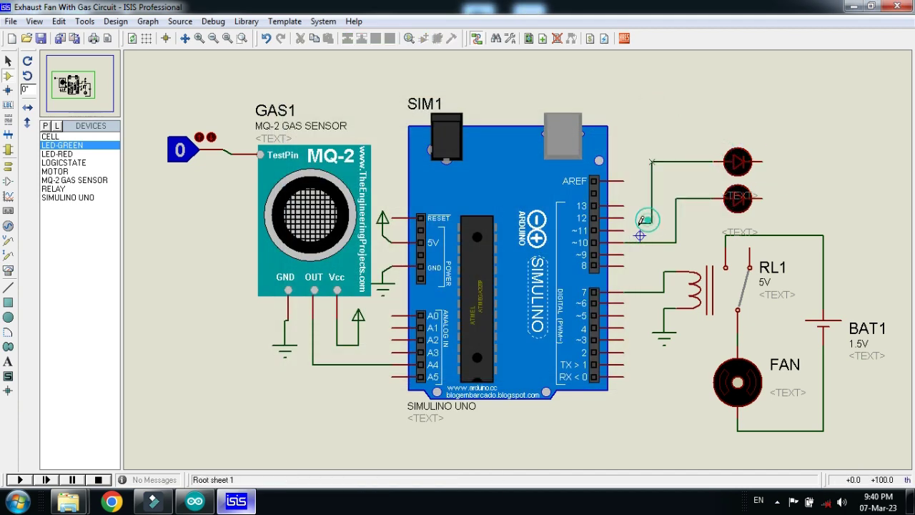
left_click(624, 230)
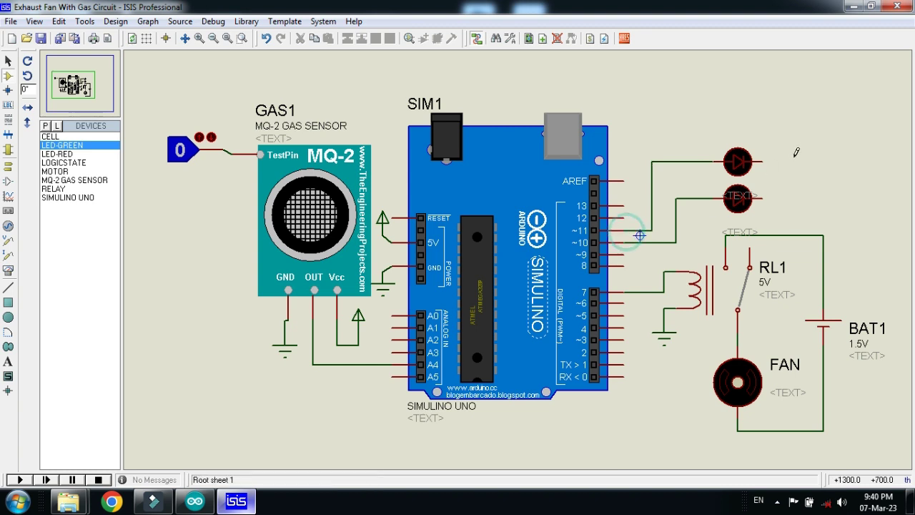
Step: Join both LEDs' right pins and connect them to a ground terminal
left_click(763, 161)
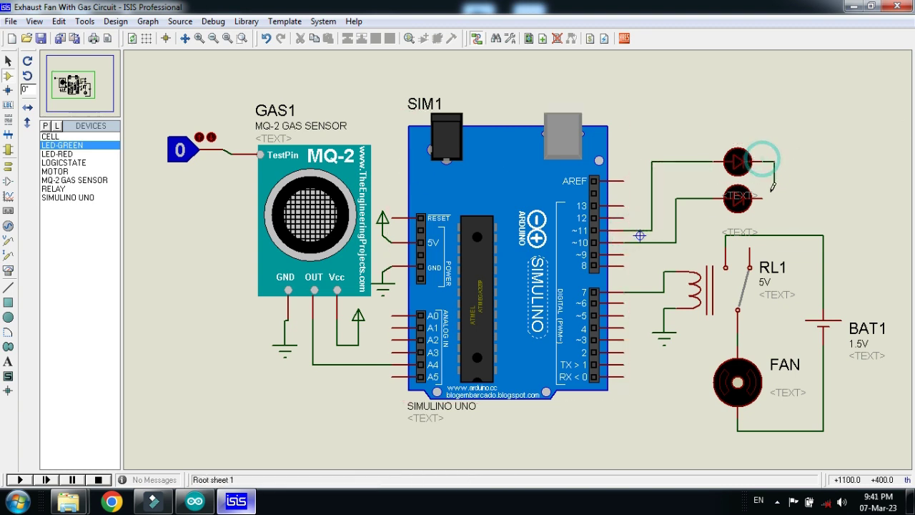
left_click(767, 198)
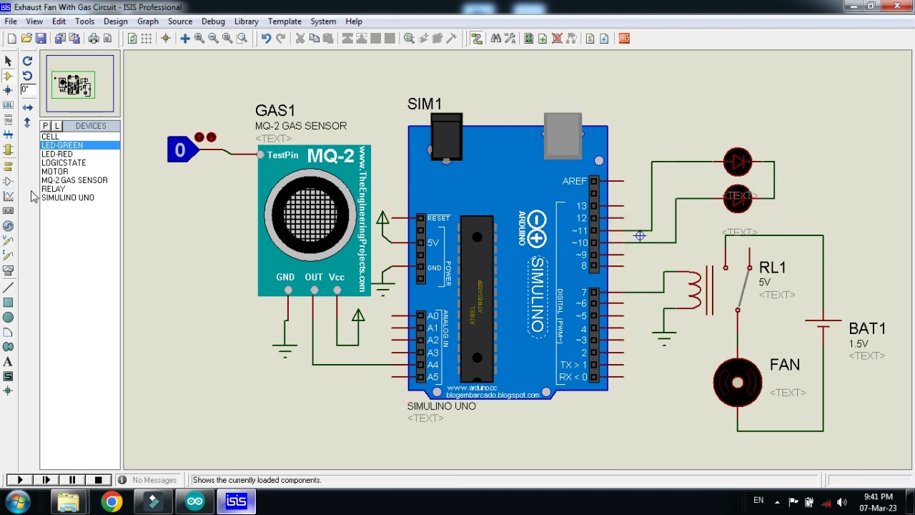
left_click(8, 166)
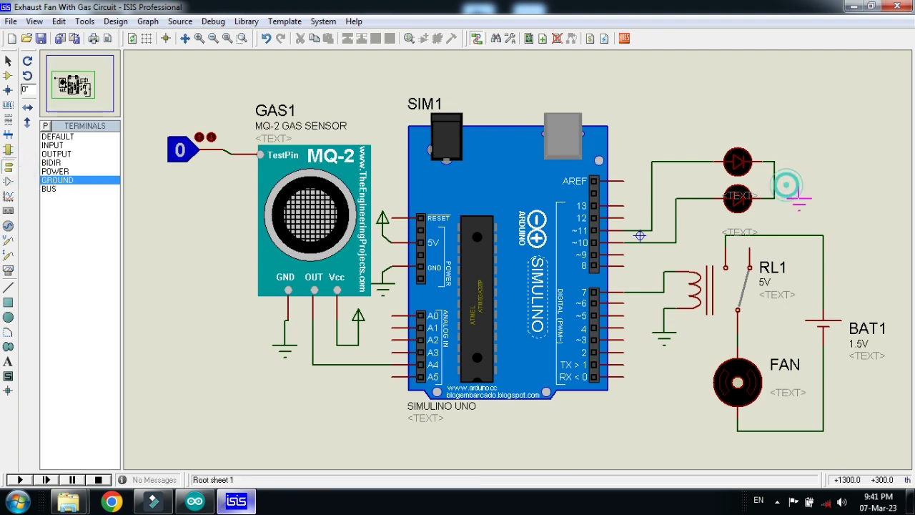
left_click(781, 173)
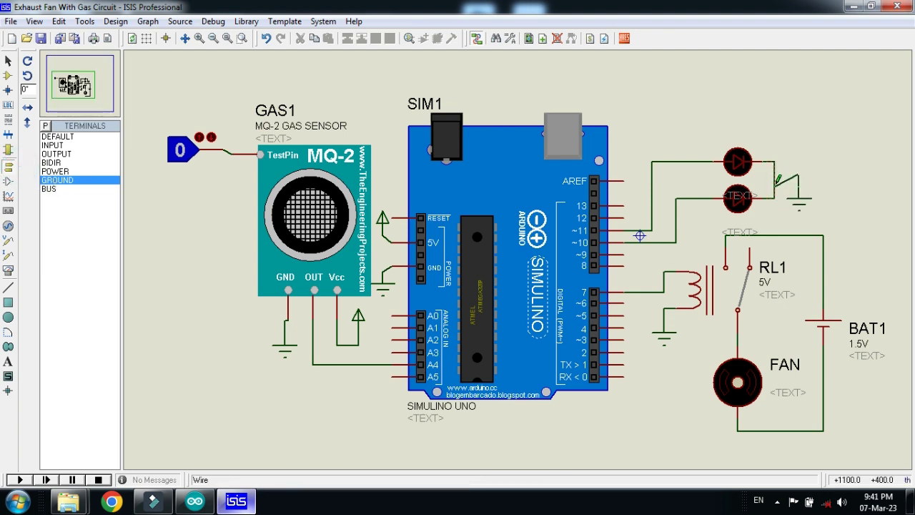
left_click(778, 174)
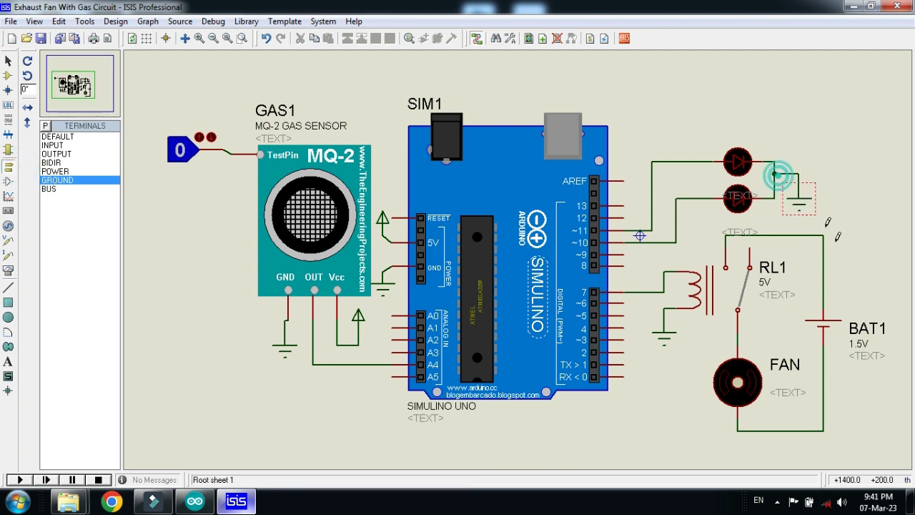
Step: Add a ground terminal wired to the battery's lower lead
left_click(844, 405)
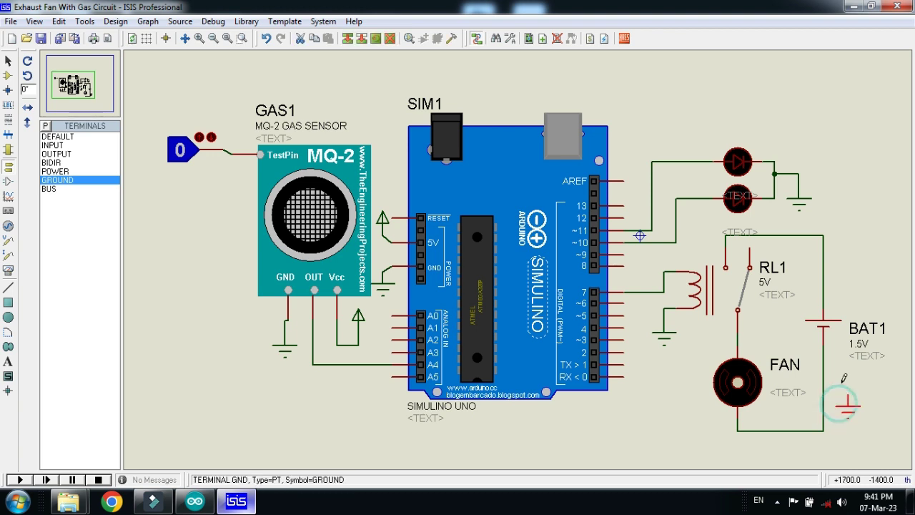
left_click(849, 388)
left_click(824, 370)
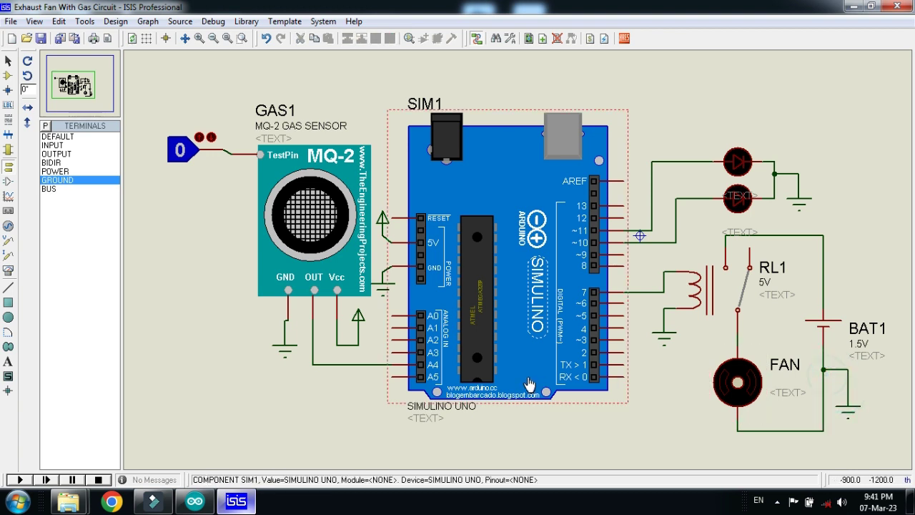
Step: Change BAT1's voltage from 1.5V to 12V, save the design, and return to the Arduino sketch
double_click(823, 335)
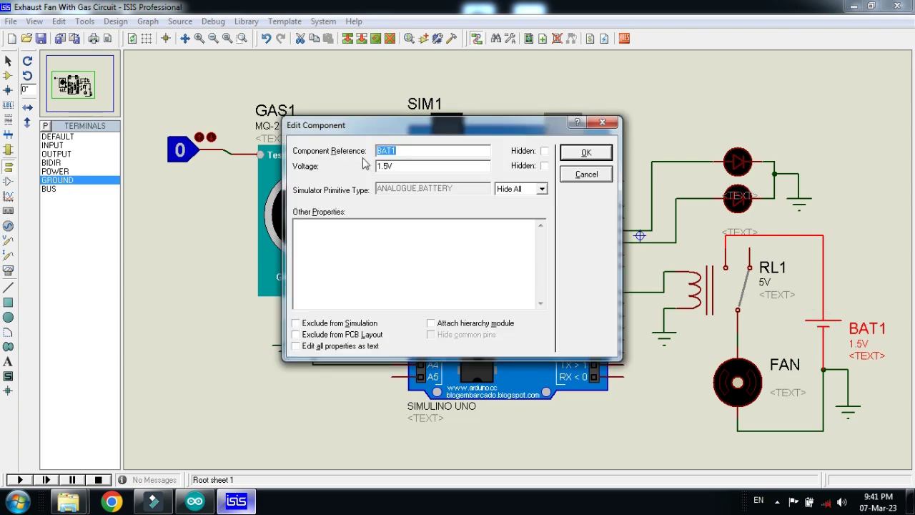
double_click(387, 166)
type("12V")
key("Return")
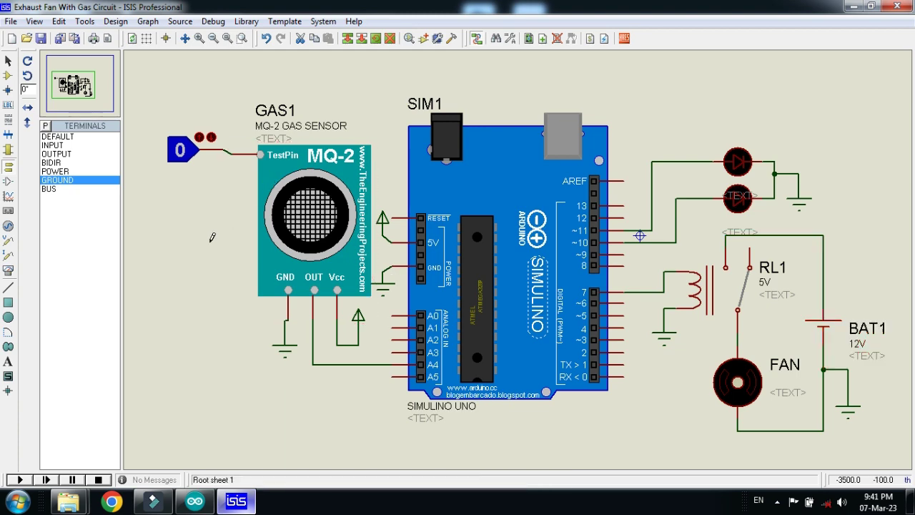
left_click(41, 38)
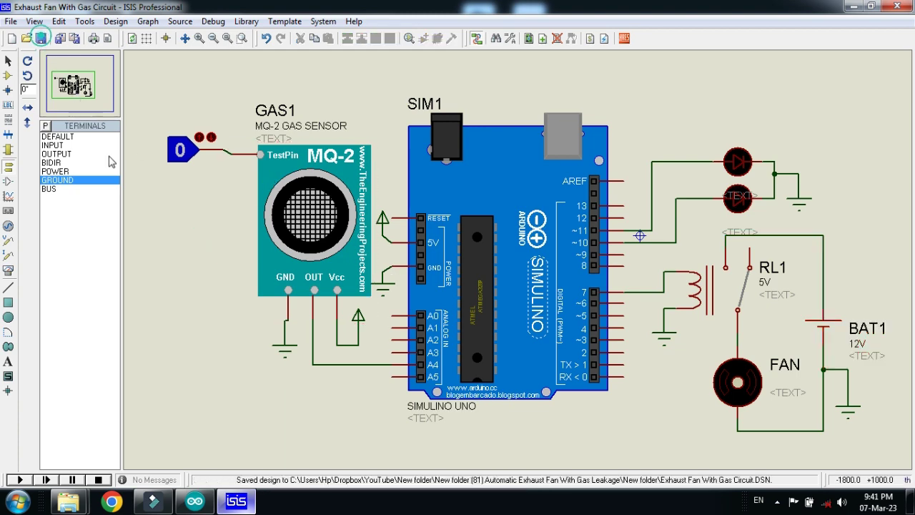
left_click(194, 501)
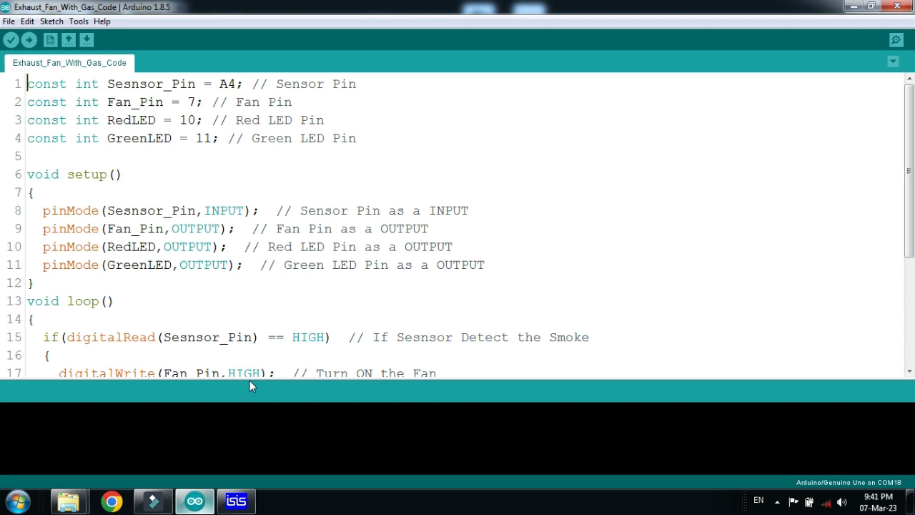
Step: Compile the Exhaust_Fan_With_Gas_Code sketch (976 bytes) and copy the .ino.hex path from the build output
left_click(248, 379)
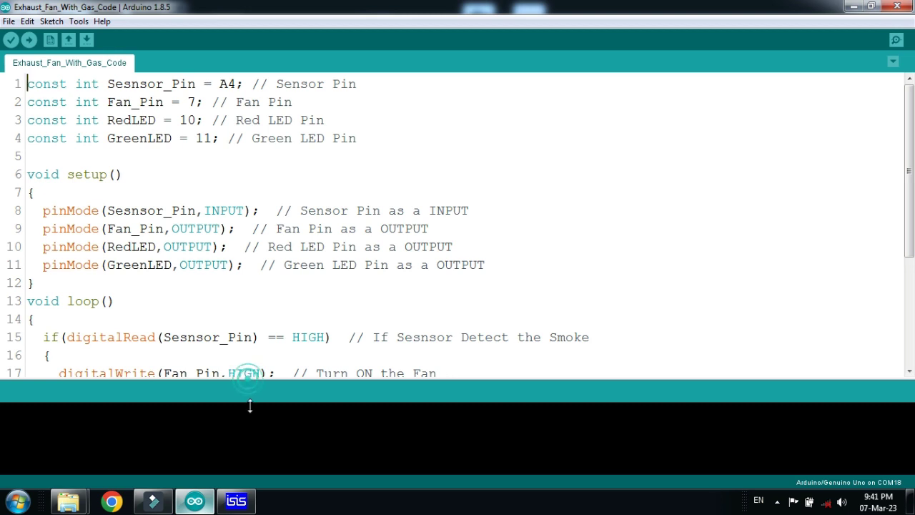
left_click(10, 41)
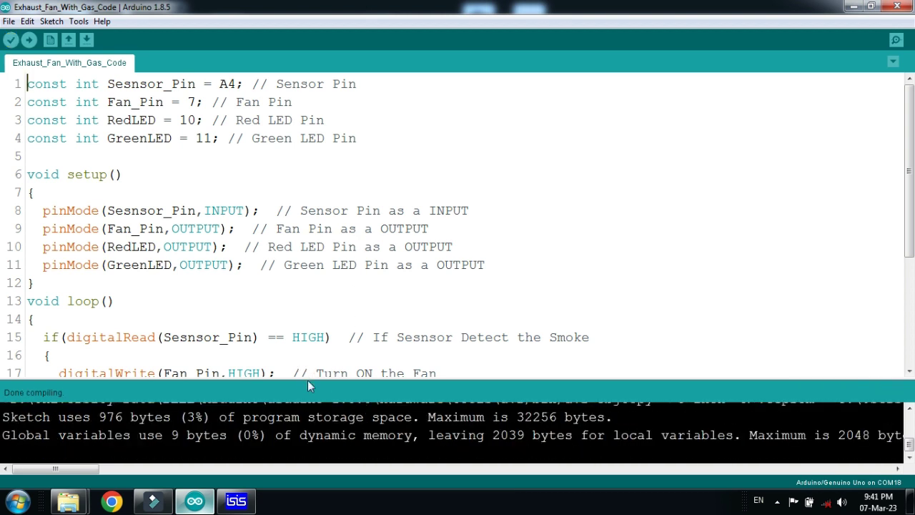
left_click_drag(308, 383, 308, 304)
left_click_drag(76, 470, 213, 492)
left_click_drag(146, 399, 166, 406)
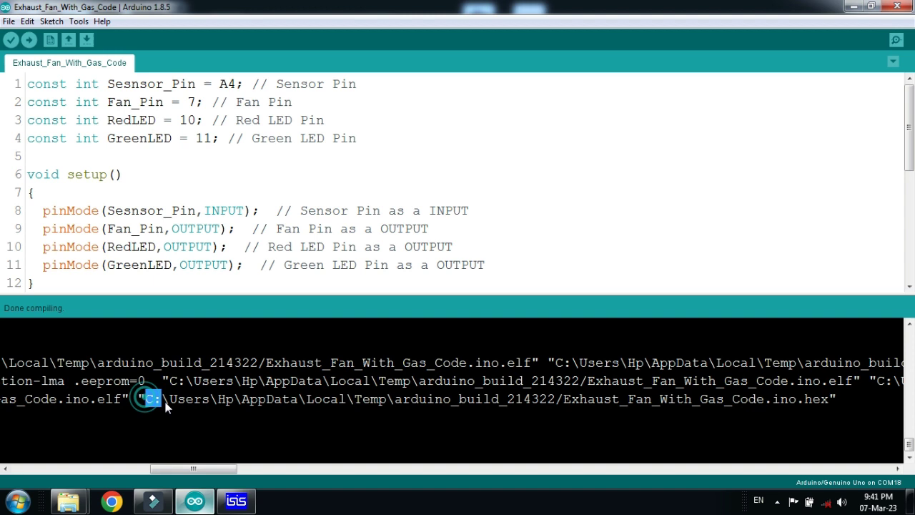
left_click(830, 406, "shift")
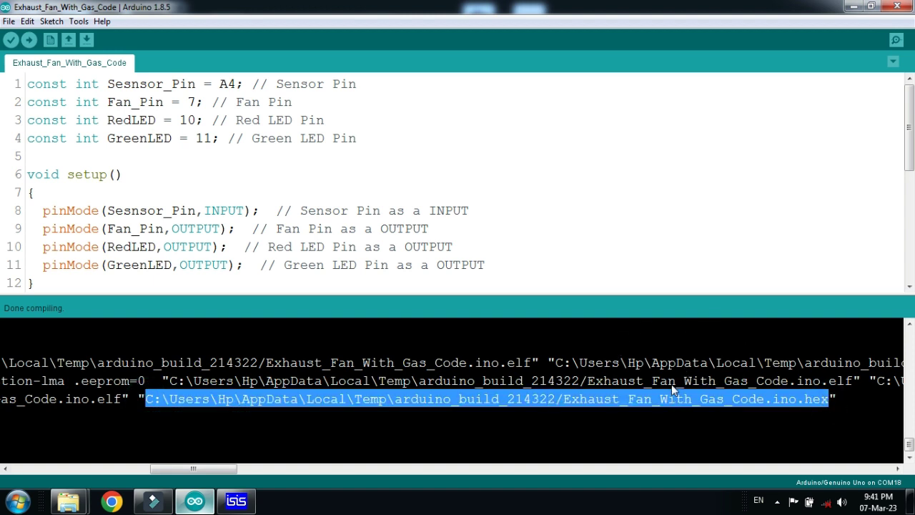
left_click(236, 501)
Step: Paste the compiled .hex path into SIM1's Program File property and confirm
right_click(542, 141)
left_click(583, 164)
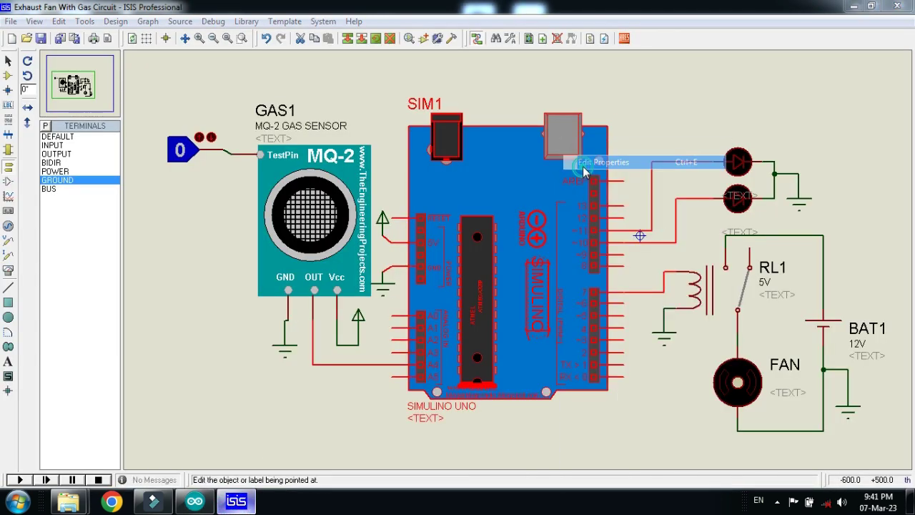
right_click(468, 120)
left_click(502, 177)
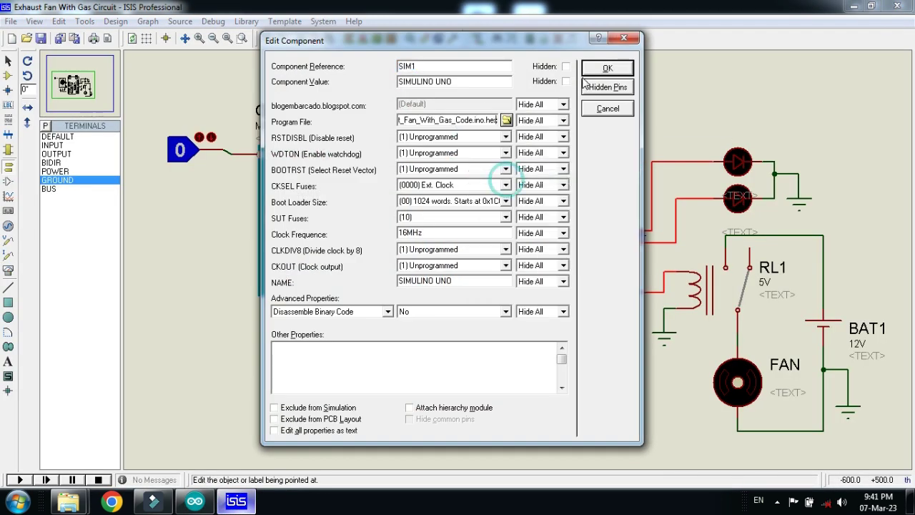
left_click(607, 68)
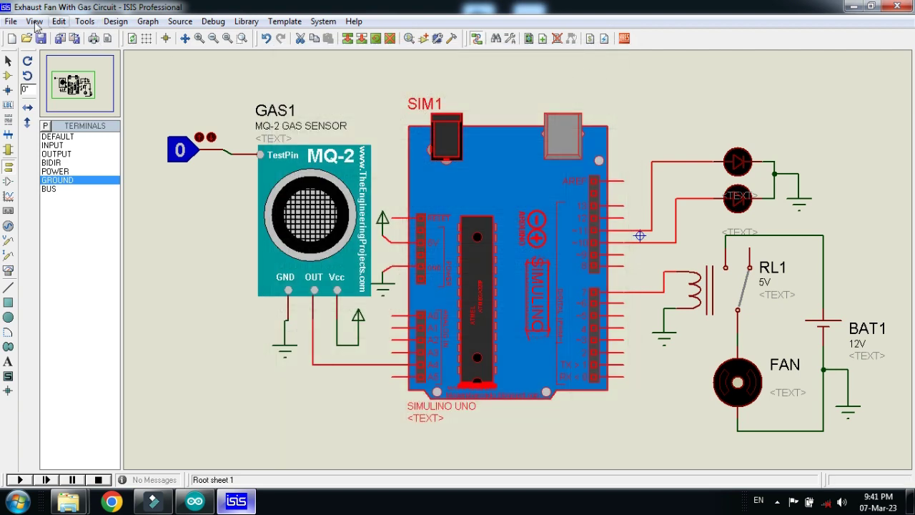
left_click(8, 61)
Step: Set GAS1's program file to PIRSensorTEP.hex from the PIR Sensor Library for Proteus folder
right_click(293, 212)
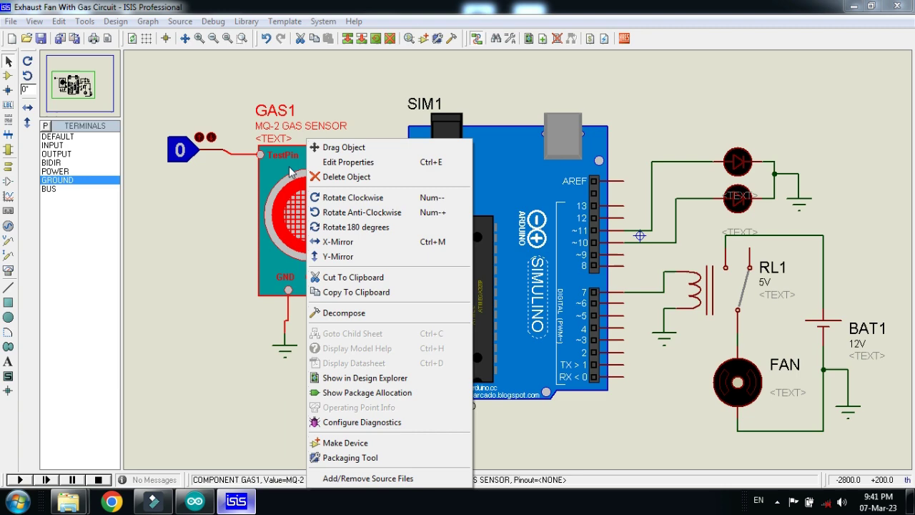
left_click(356, 163)
left_click(484, 201)
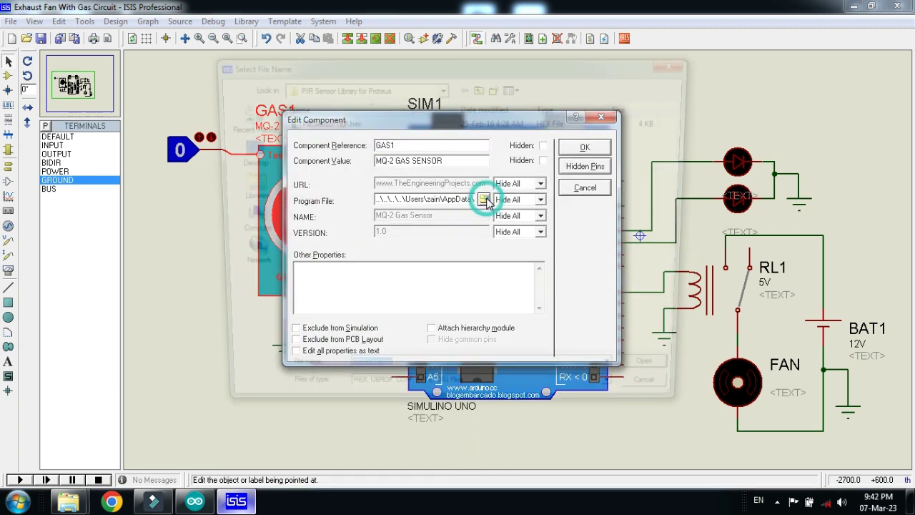
left_click(480, 87)
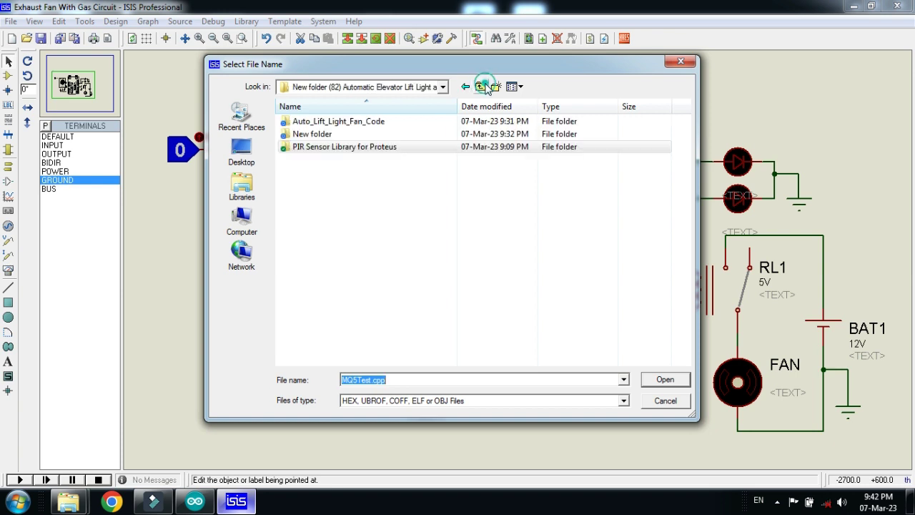
left_click(398, 214)
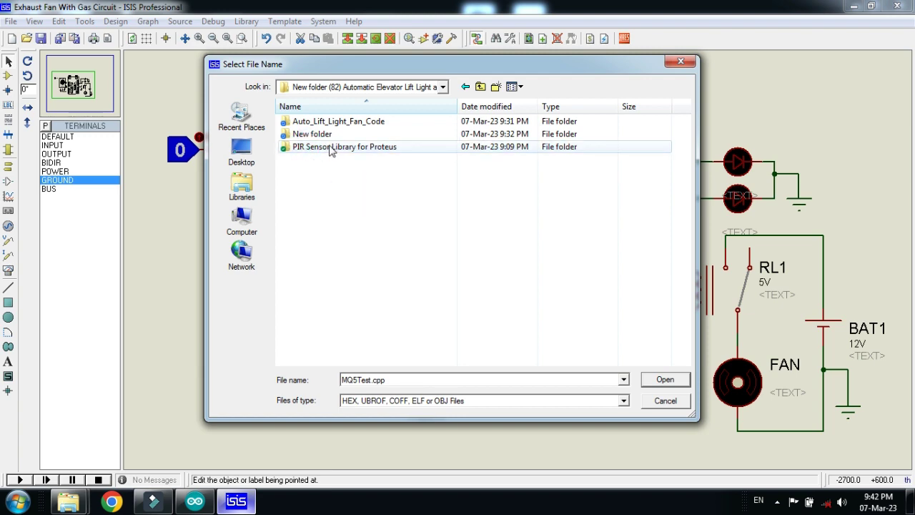
left_click(312, 155)
right_click(329, 148)
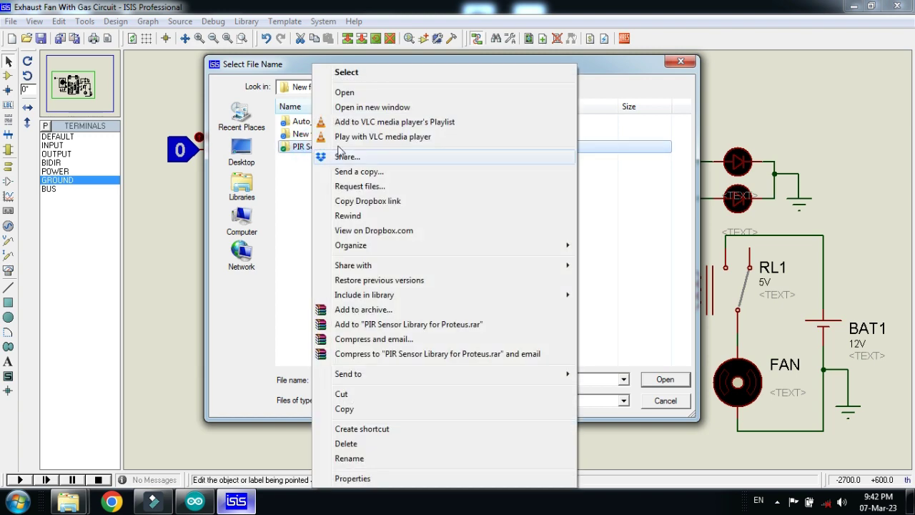
left_click(345, 92)
left_click(336, 126)
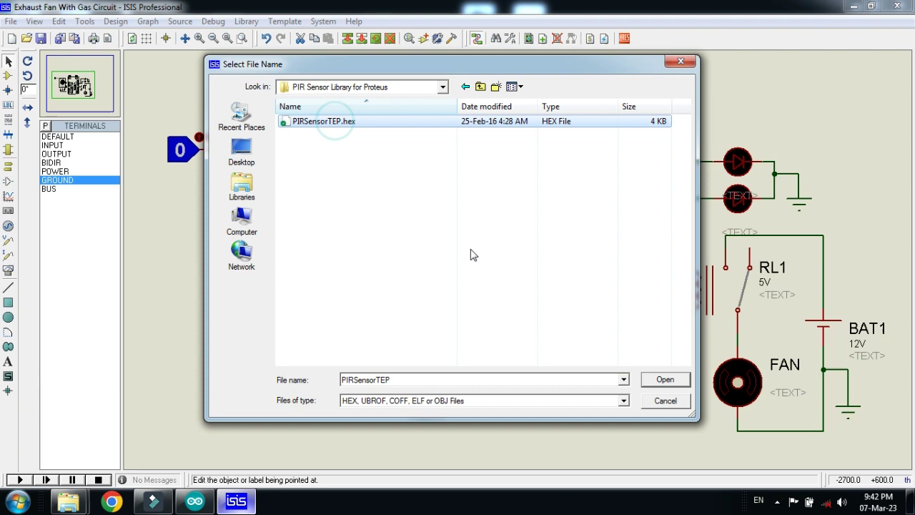
left_click(667, 382)
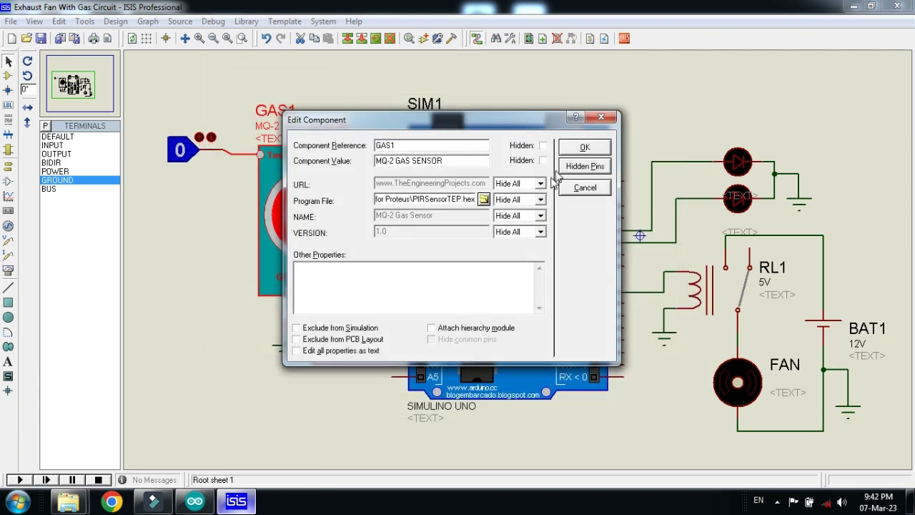
left_click(584, 148)
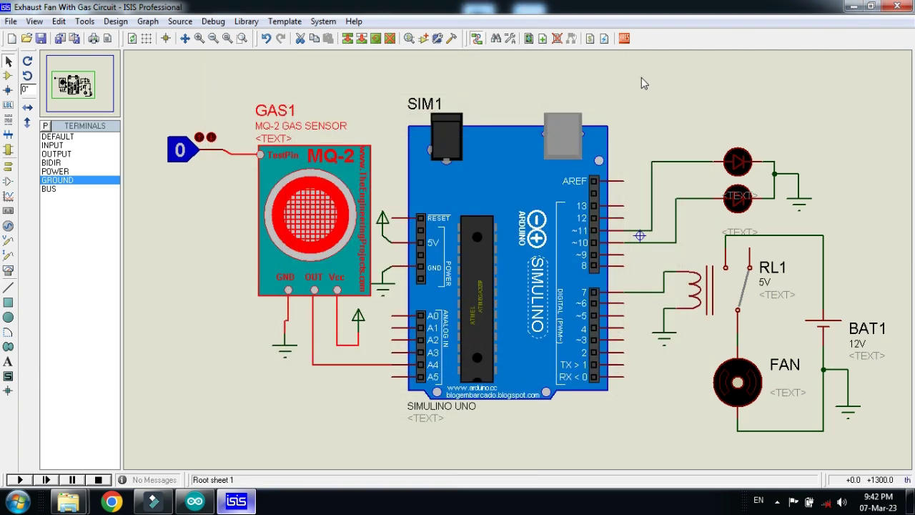
Step: Run the simulation, undoing an accidental move of the gas sensor before restarting it
left_click(20, 480)
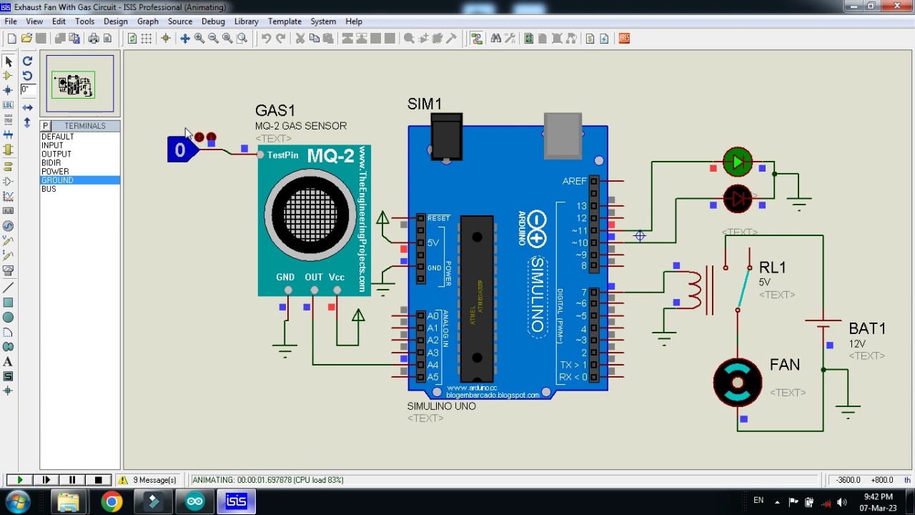
left_click_drag(150, 101, 383, 382)
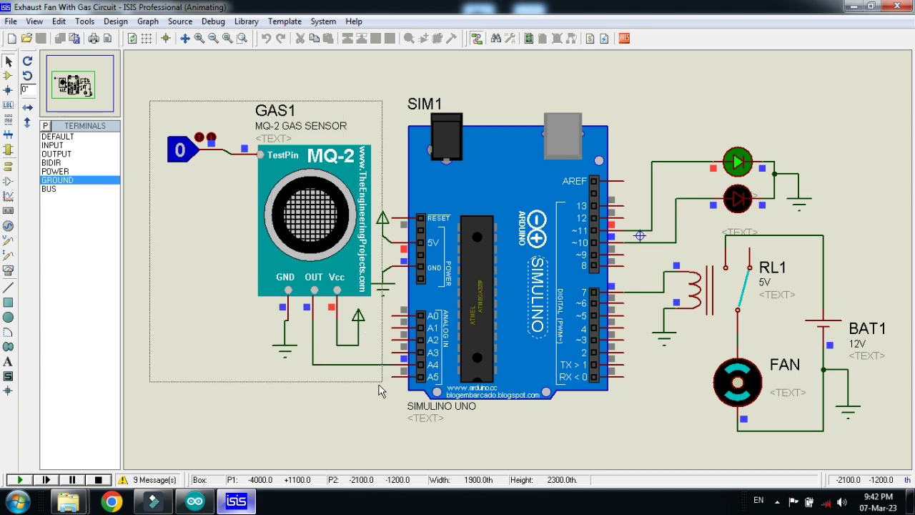
left_click(98, 480)
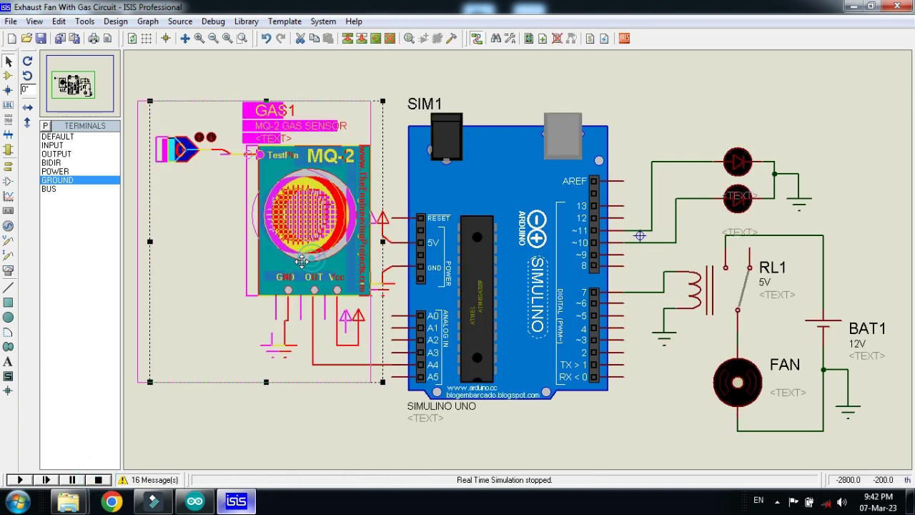
left_click_drag(314, 262, 302, 263)
left_click(241, 74)
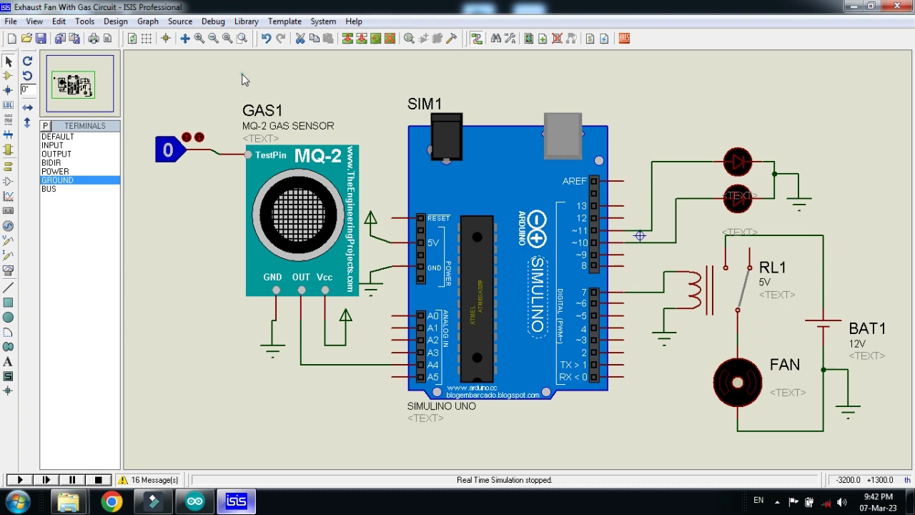
left_click(266, 38)
left_click(17, 480)
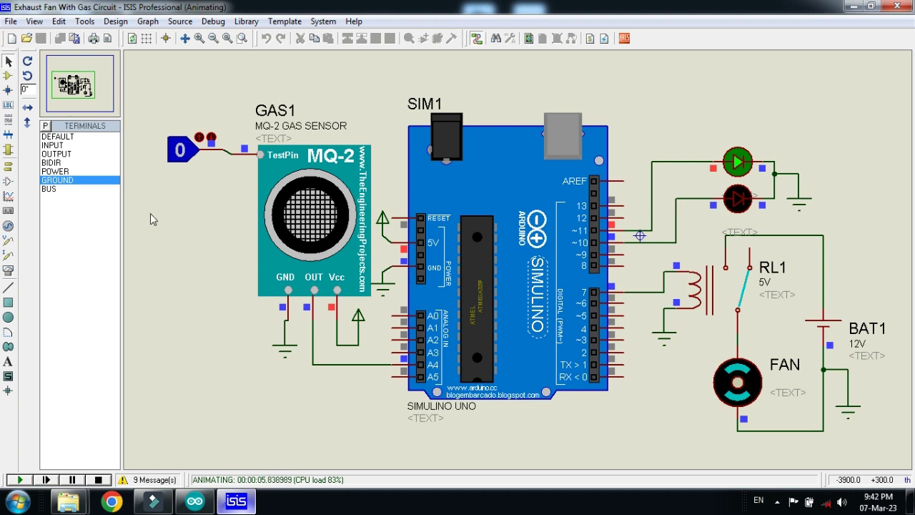
Step: Toggle the gas test input 1, 0, 1, 0, 1, leaving the red LED lit and RL1 running the fan
left_click(188, 153)
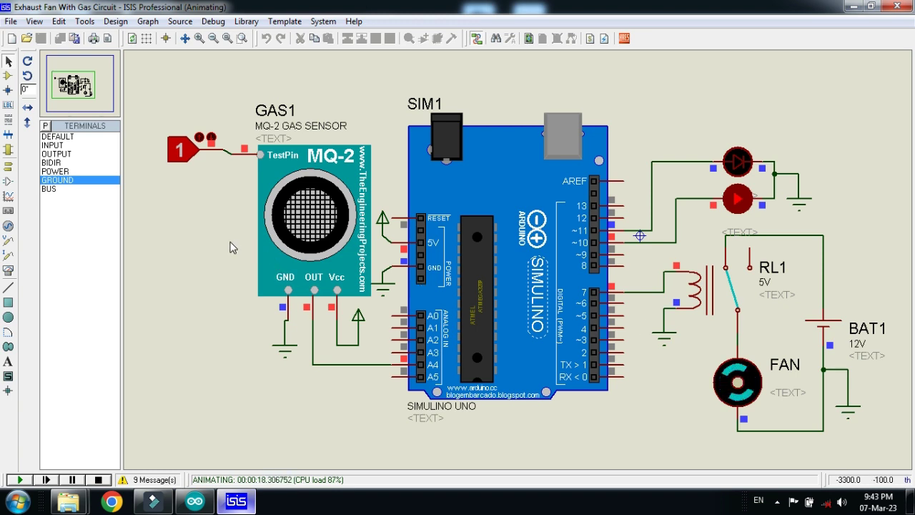
left_click(183, 162)
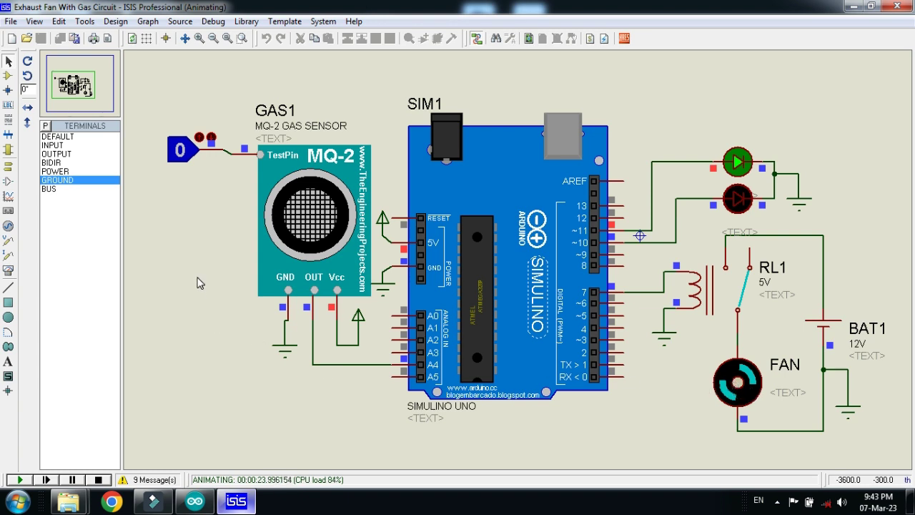
left_click(192, 154)
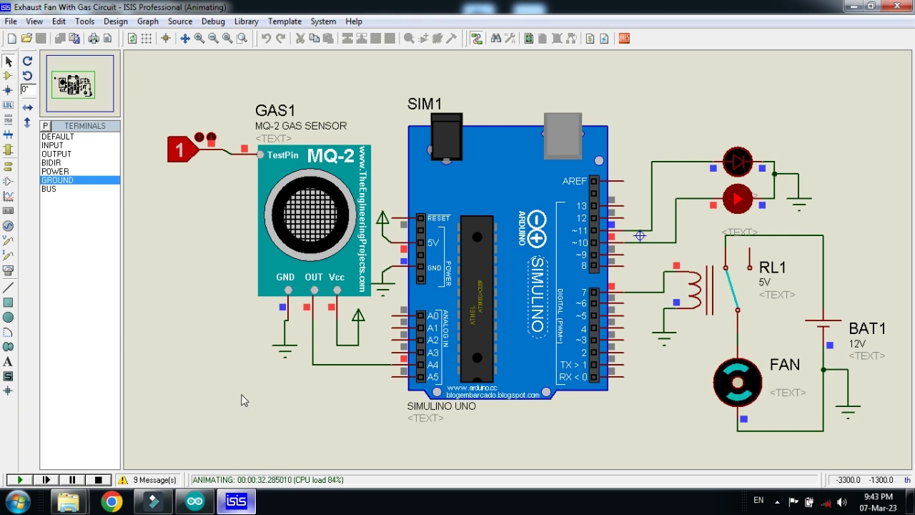
left_click(180, 150)
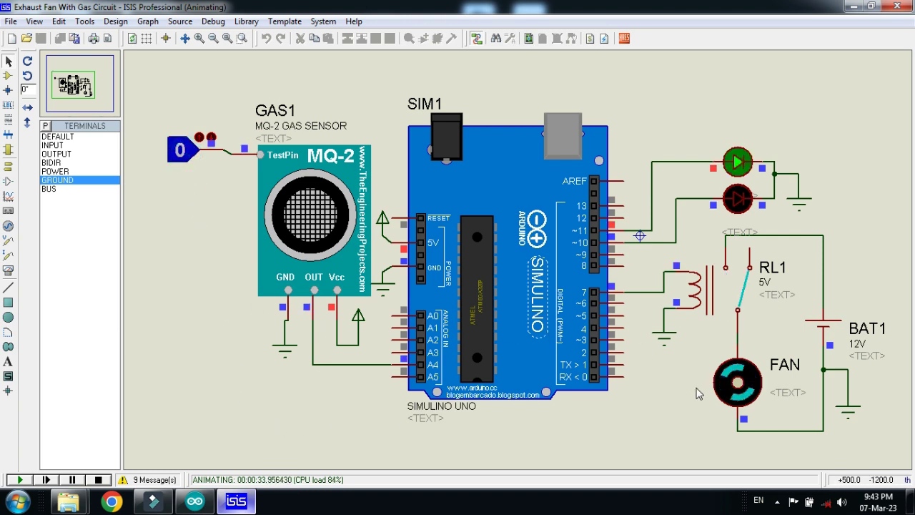
left_click(178, 154)
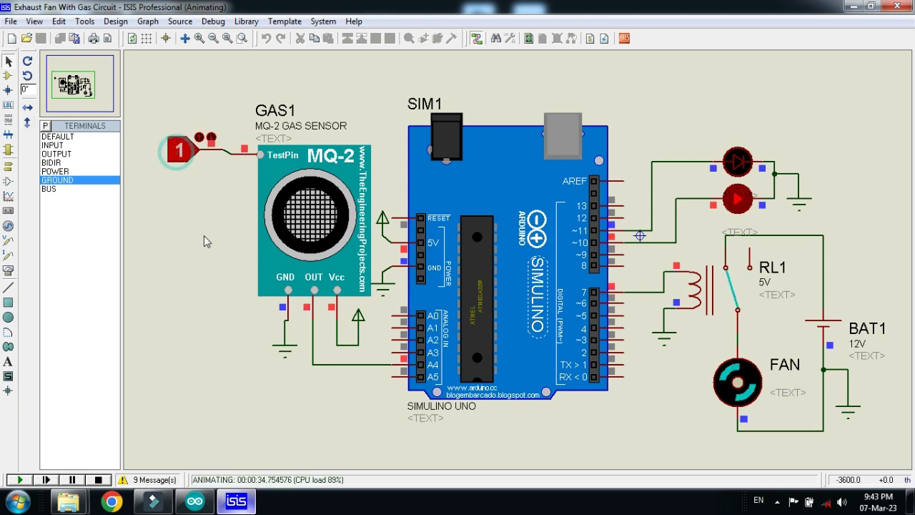